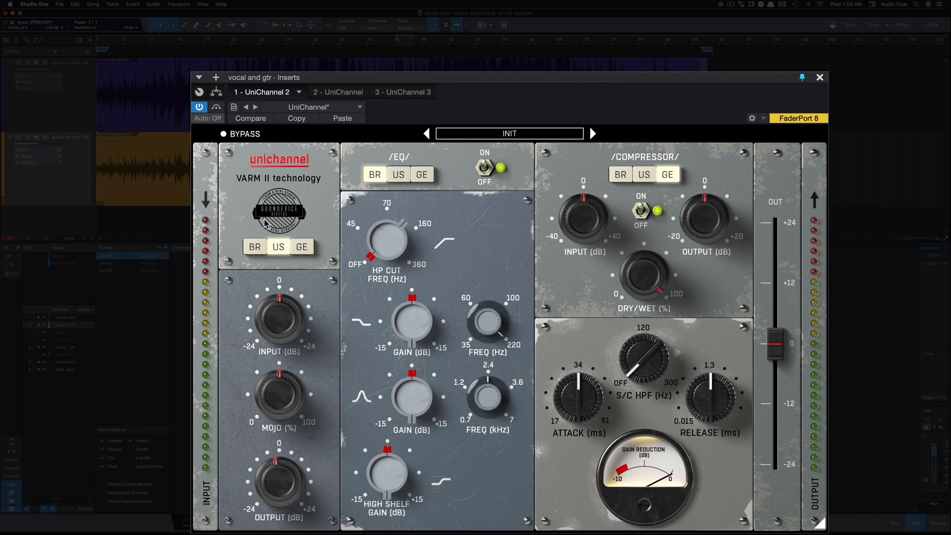
Cycle the preamp style between US and GE, finishing on GE
left_click(277, 246)
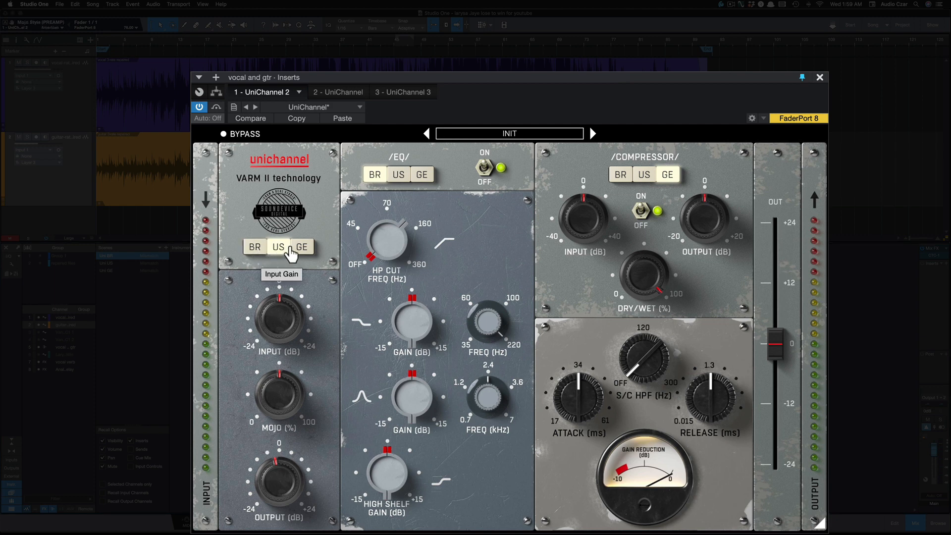
left_click(301, 248)
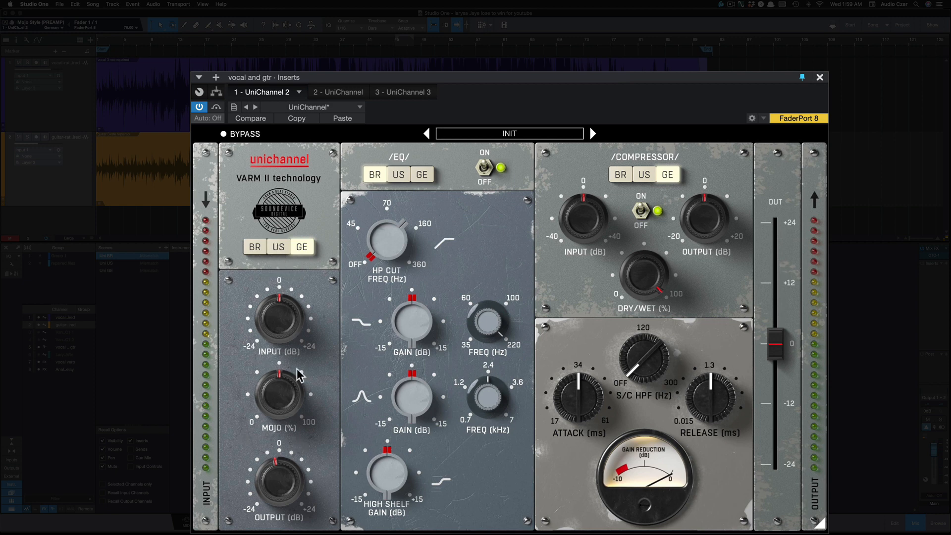
left_click(277, 247)
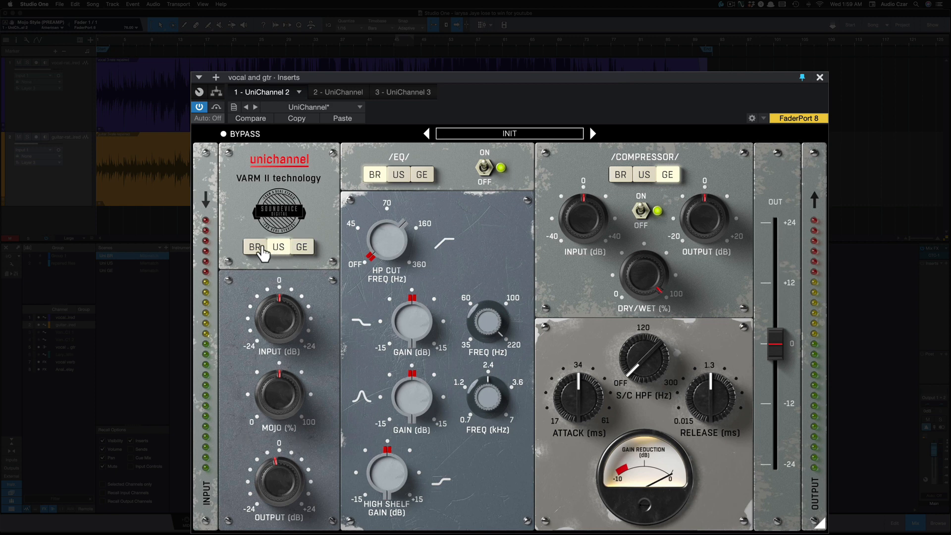
left_click(300, 247)
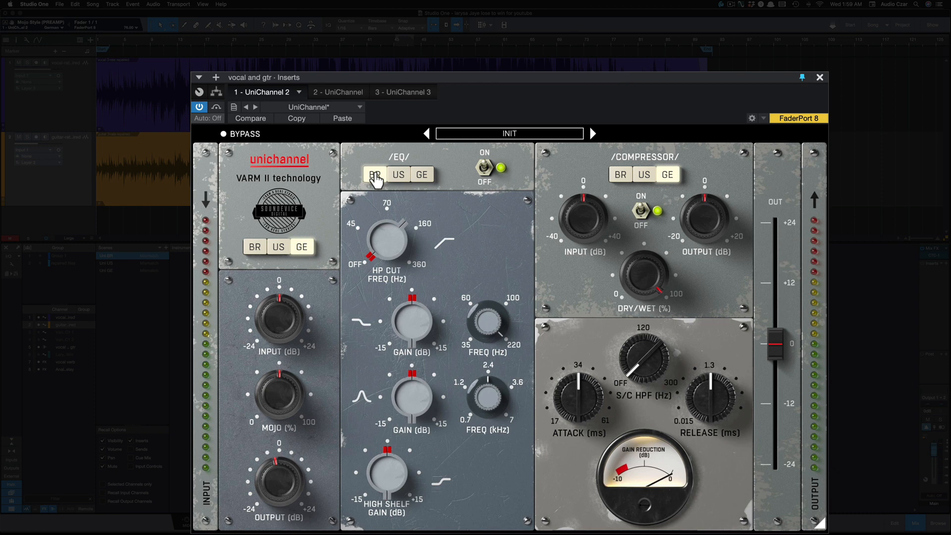
Step through the US, GE and BR models of the EQ section, finishing on GE
left_click(398, 177)
left_click(422, 176)
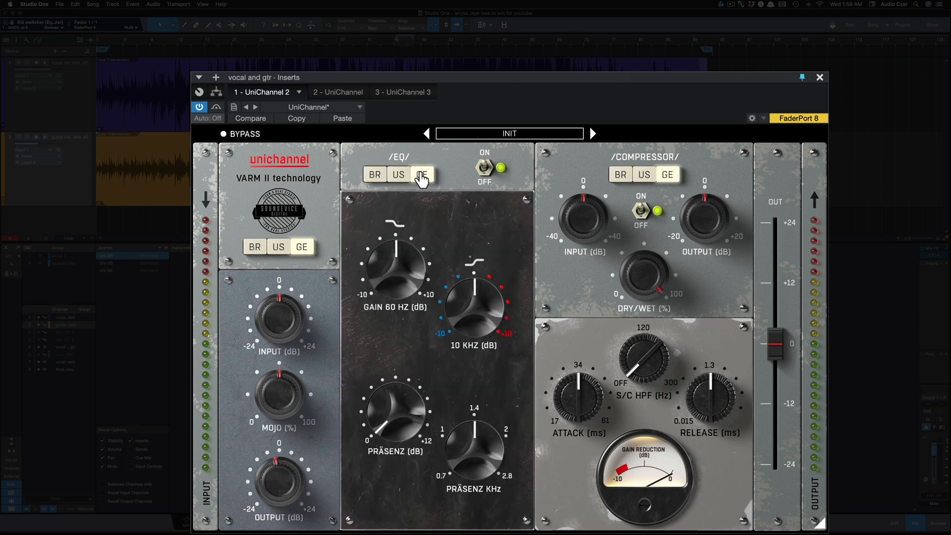
left_click(398, 177)
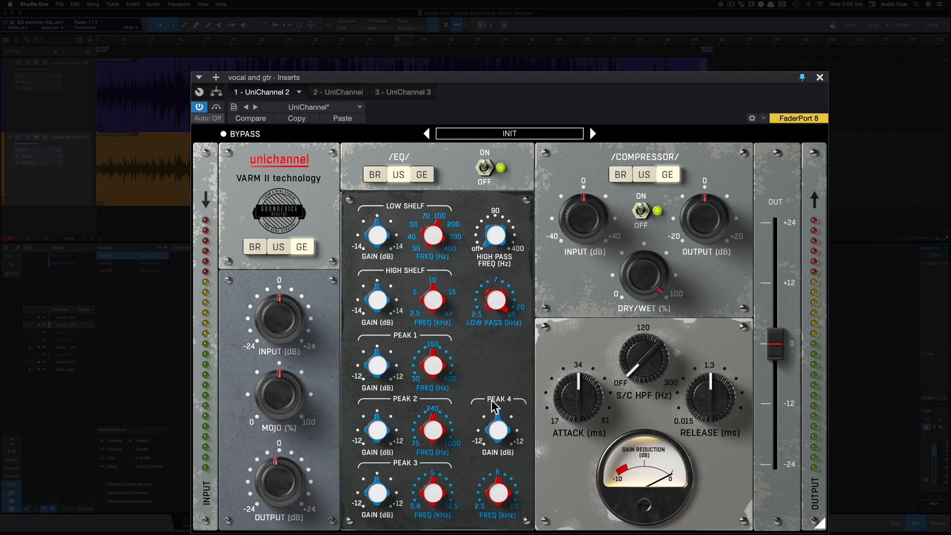
left_click(375, 175)
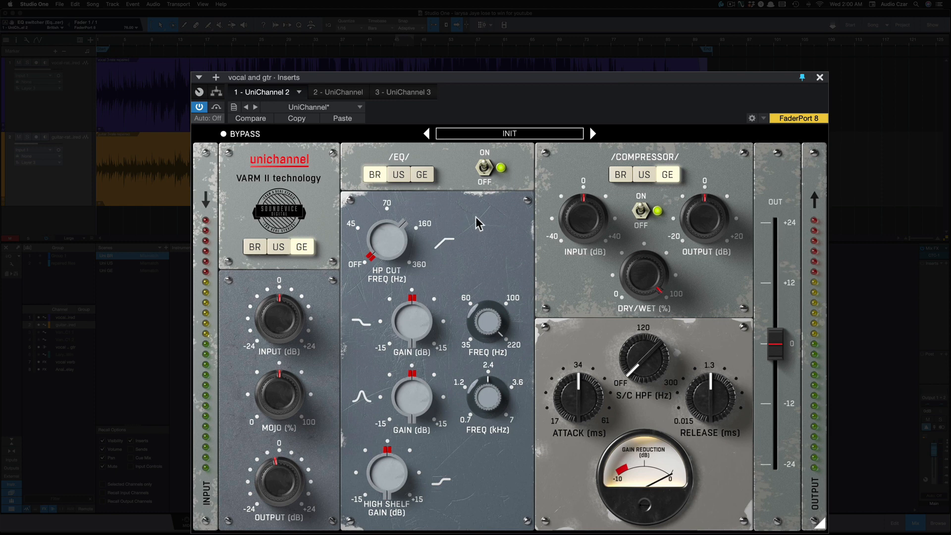
left_click(422, 175)
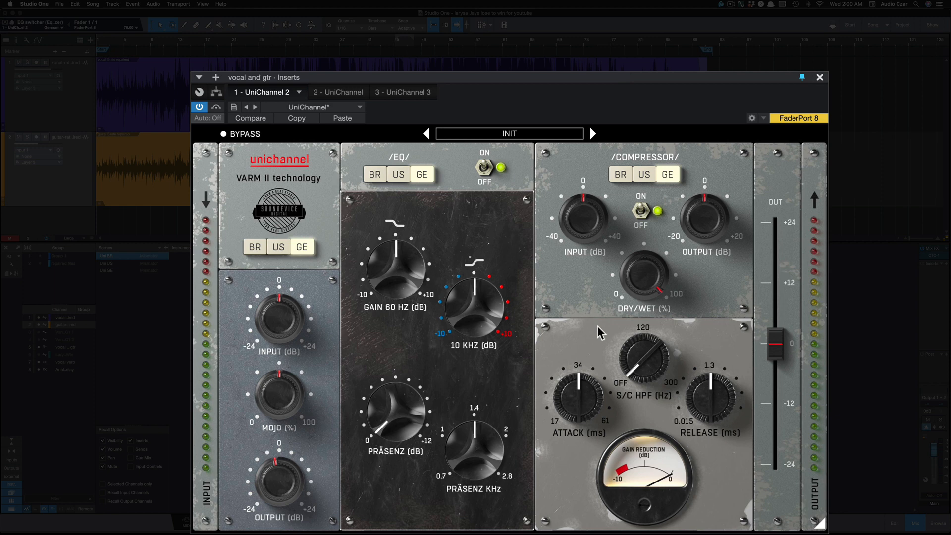
Switch the compressor section through its BR and US models, finishing on GE
left_click(619, 175)
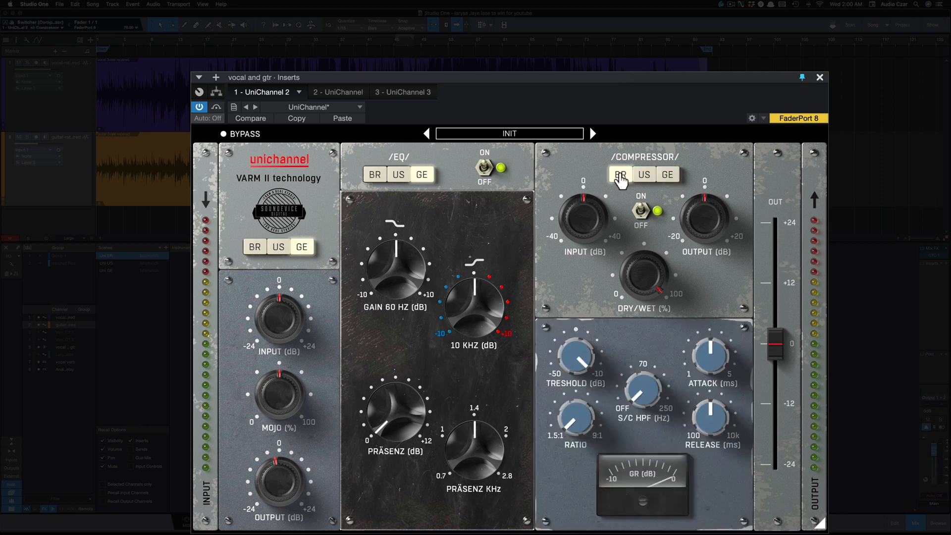
left_click(644, 174)
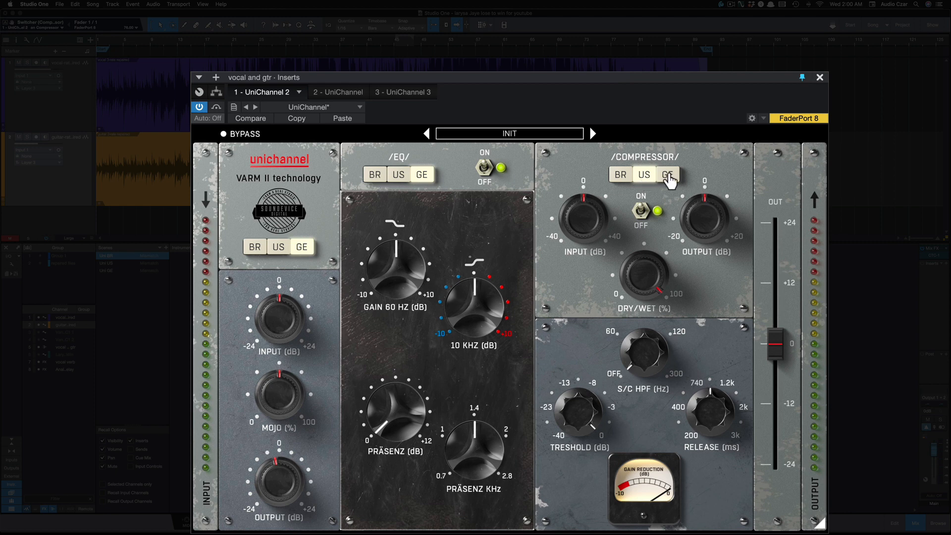
left_click(668, 176)
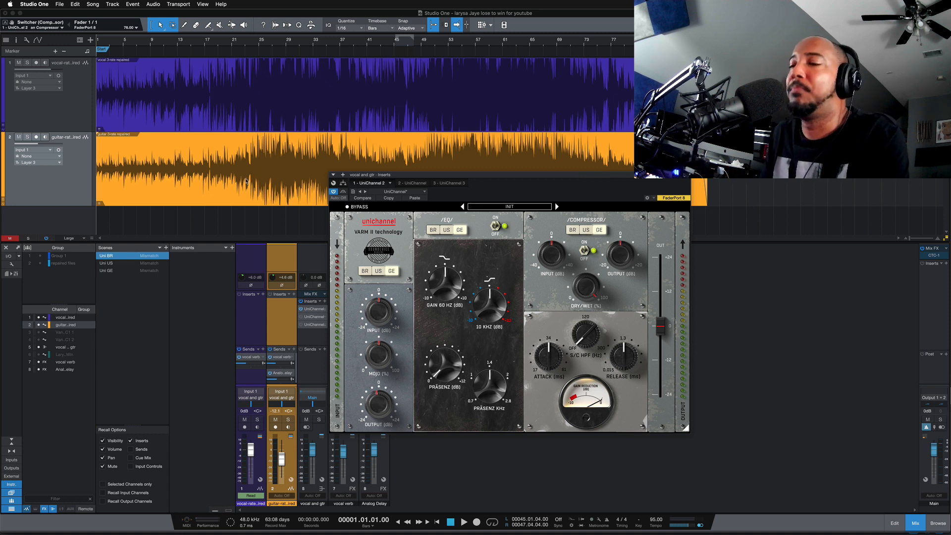
Try the BR preamp style, return it to GE, and set the EQ model to BR
left_click(365, 272)
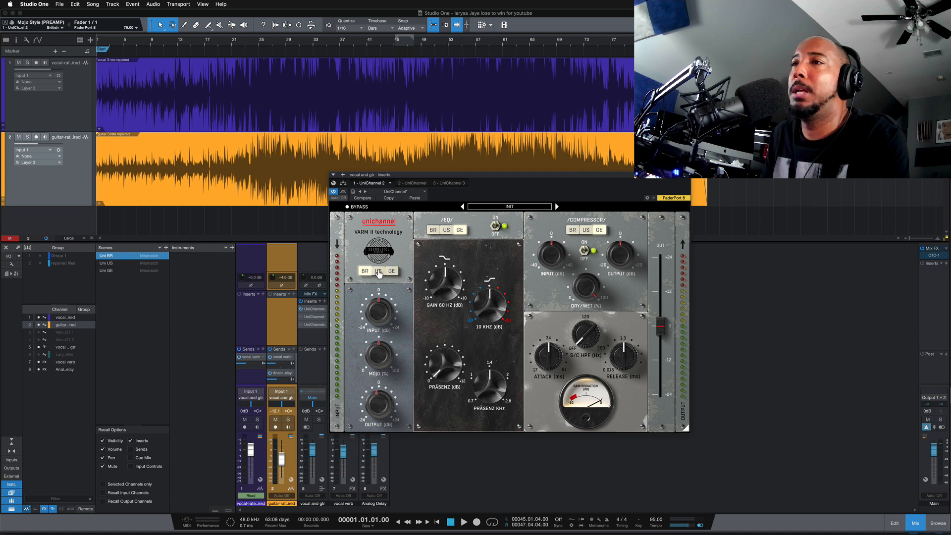
left_click(392, 272)
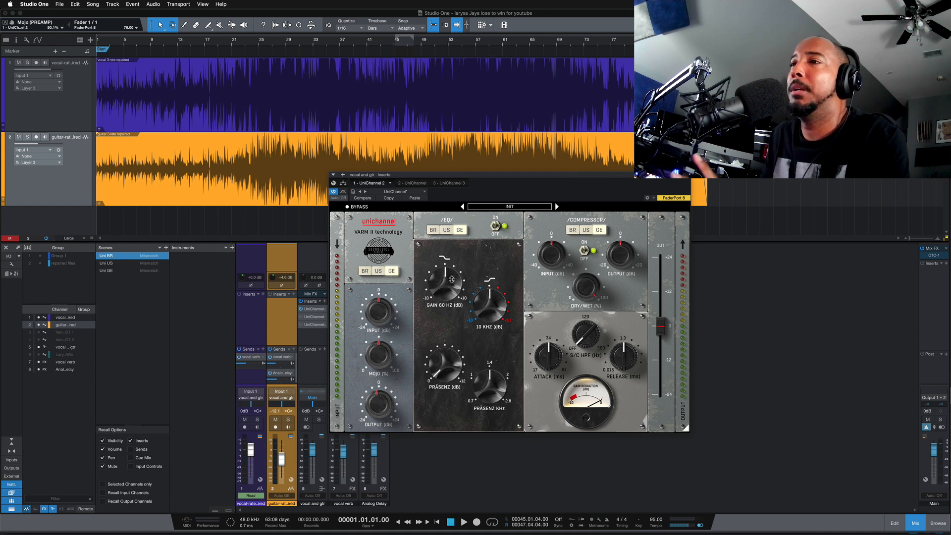
left_click(433, 230)
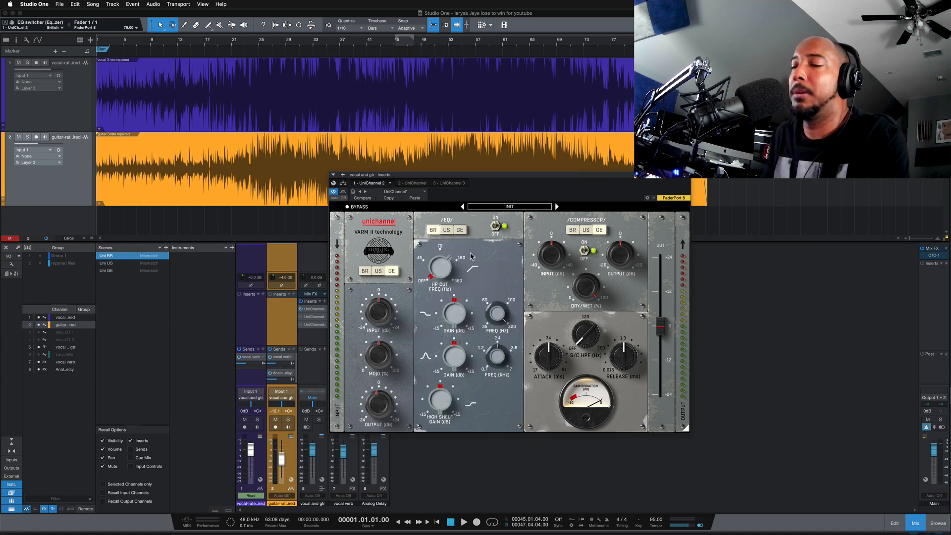
left_click(418, 198)
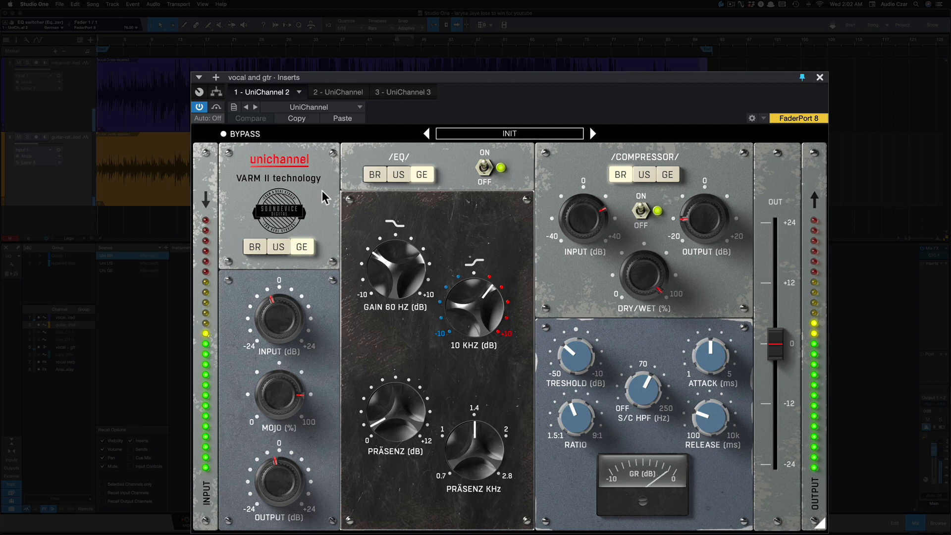
Raise the preamp input to about 0 dB and audition the US, BR and GE preamp styles, finishing on GE
left_click(278, 247)
left_click_drag(285, 321, 285, 314)
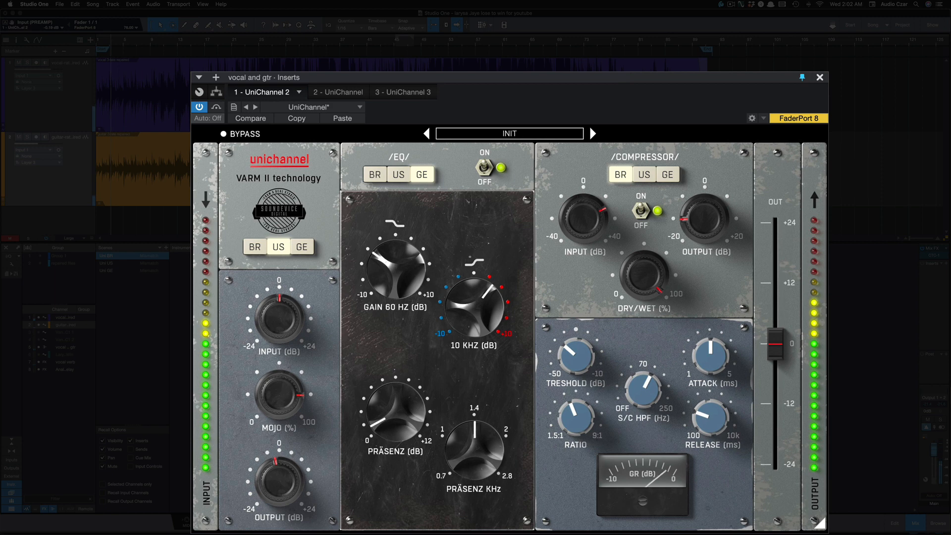
left_click(255, 250)
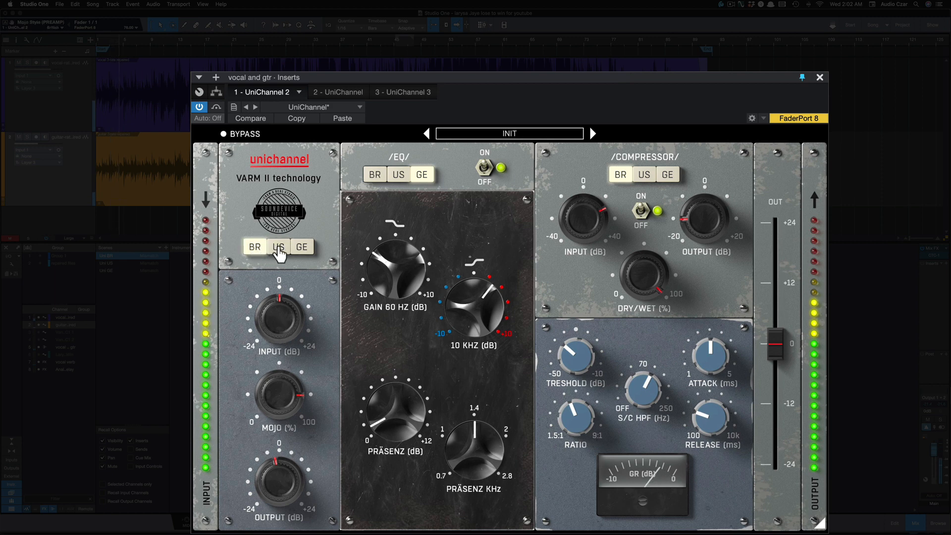
left_click(279, 248)
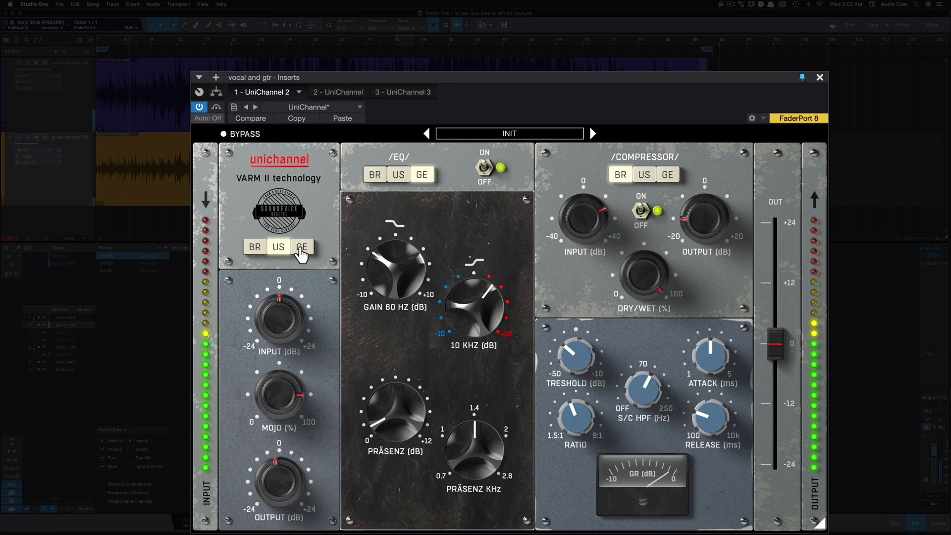
left_click(301, 248)
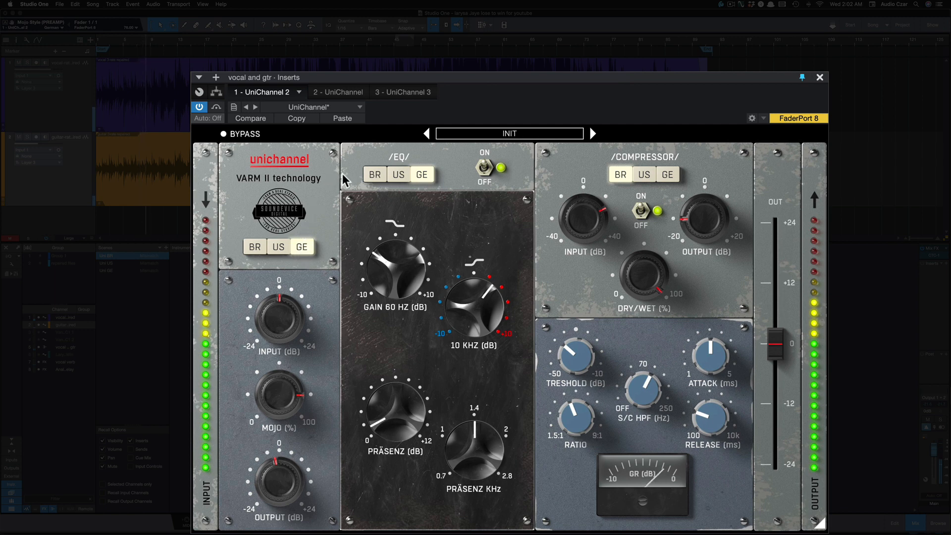
Audition the BR, US and GE models of the EQ during playback, finishing on US
left_click(379, 176)
left_click(397, 176)
left_click(420, 175)
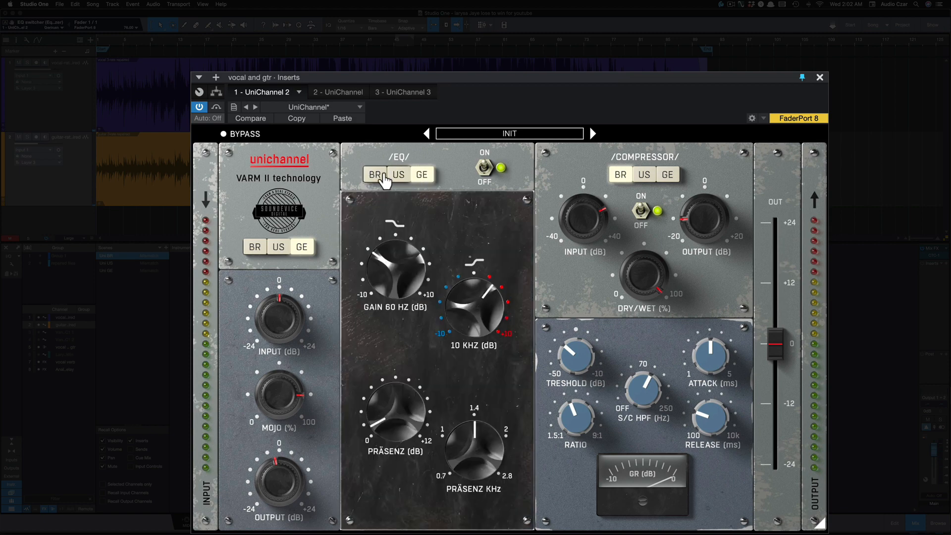
left_click(382, 175)
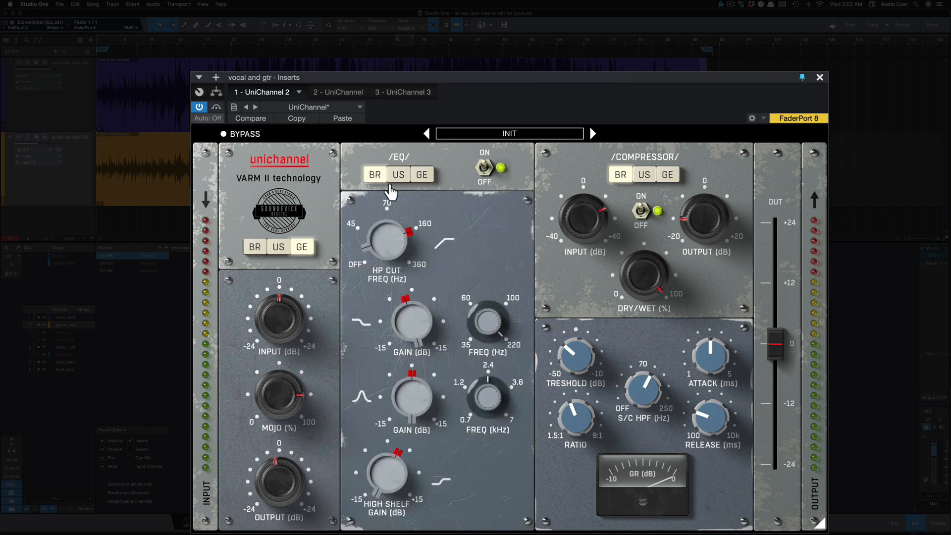
left_click(396, 178)
left_click(382, 176)
left_click(380, 175)
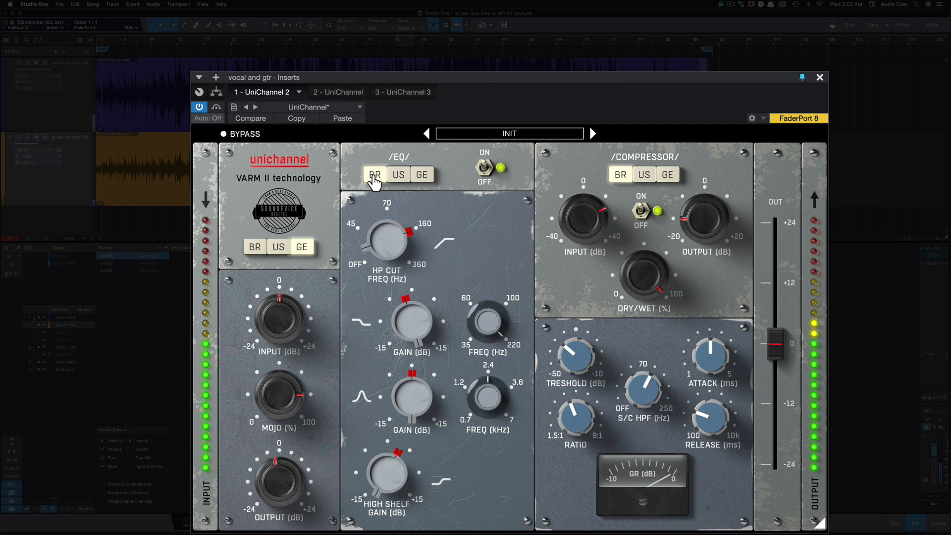
left_click(398, 177)
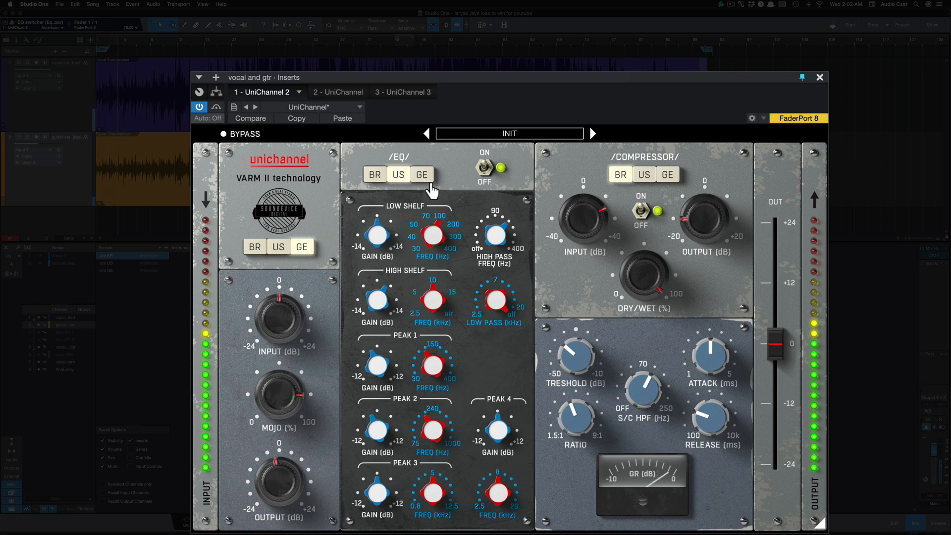
Turn the compressor off and raise the preamp output with the BR EQ model selected
left_click(642, 212)
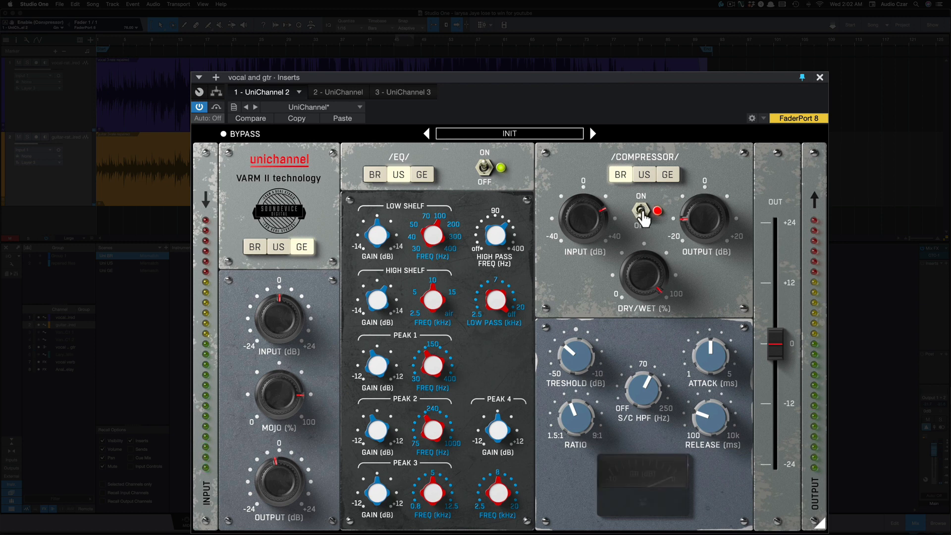
left_click(377, 176)
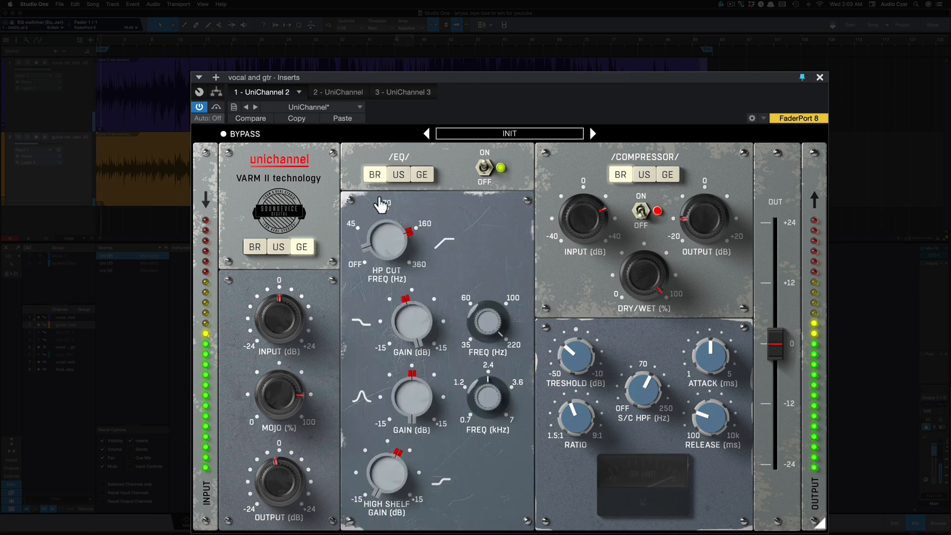
left_click_drag(278, 463, 278, 444)
Compare the US, GE and BR EQ models with the compressor disengaged, finishing on GE
left_click(397, 178)
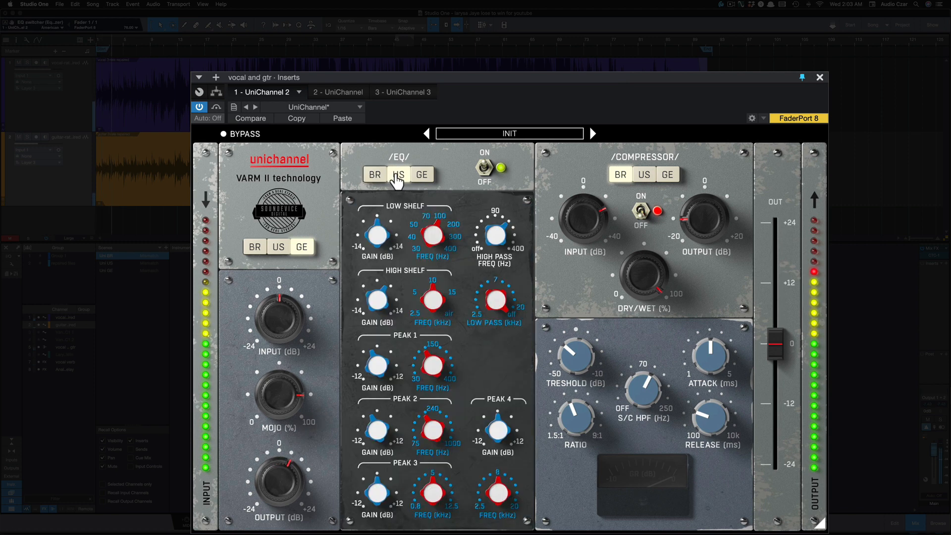
left_click(421, 176)
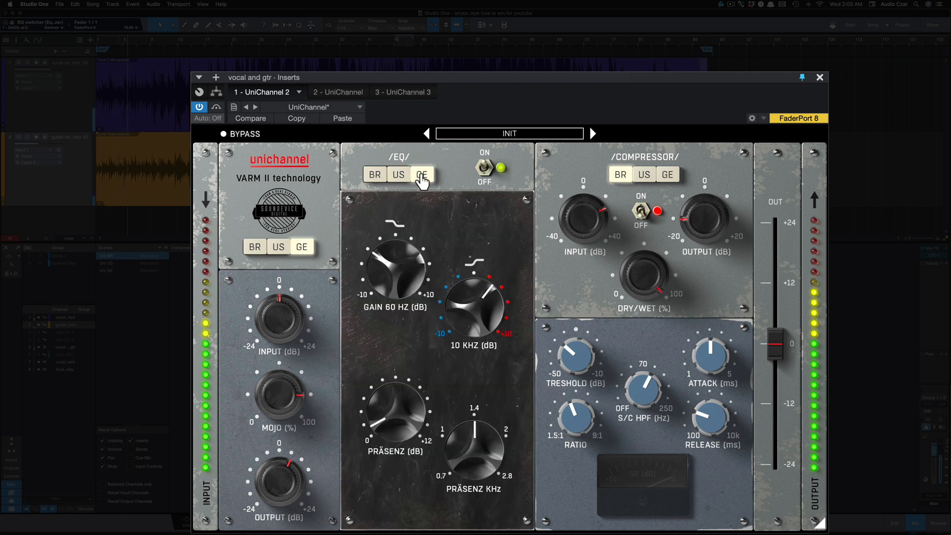
left_click(376, 176)
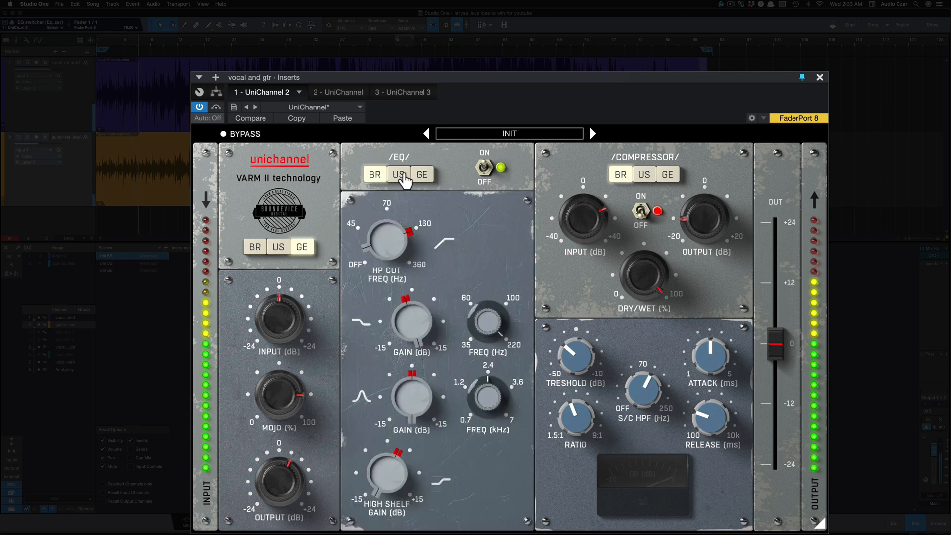
left_click(400, 176)
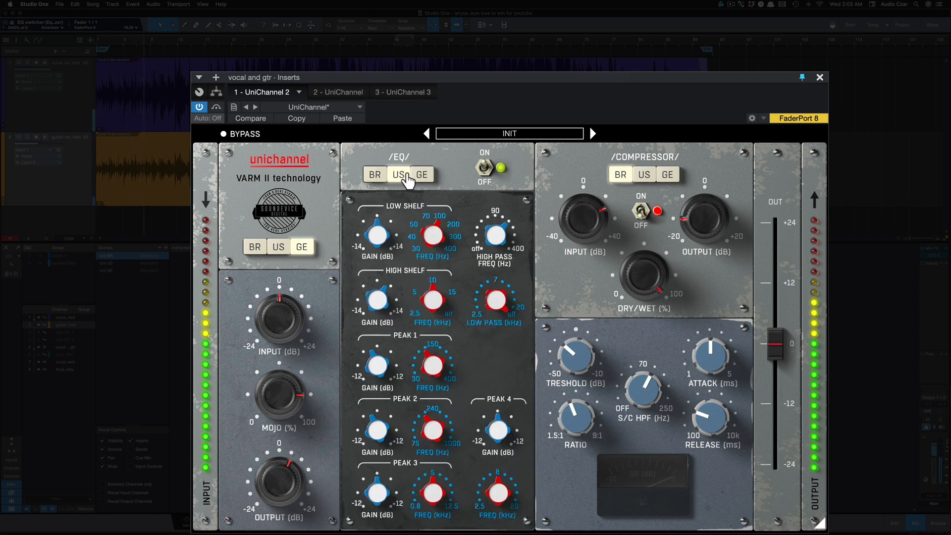
left_click(422, 176)
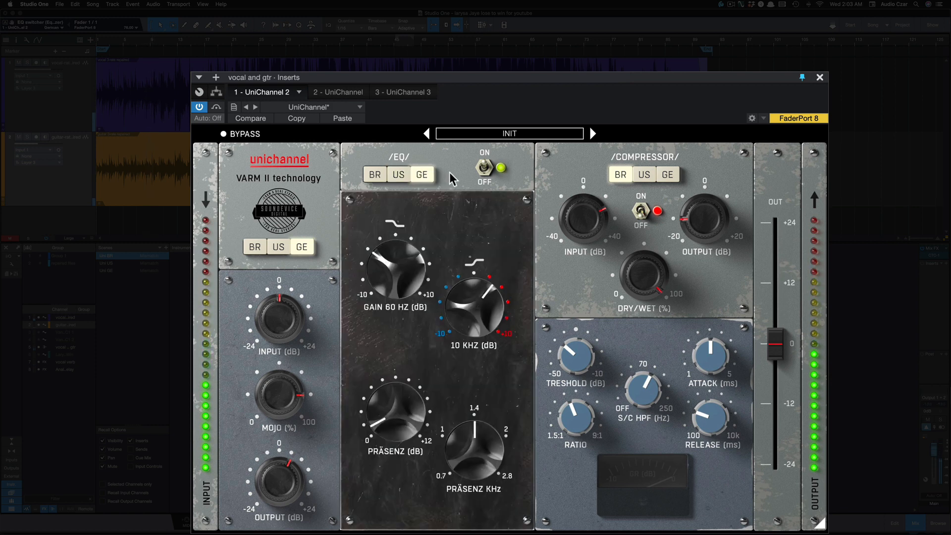
Lower the preamp output to just below 0 dB and turn the compressor on
left_click_drag(292, 474, 291, 481)
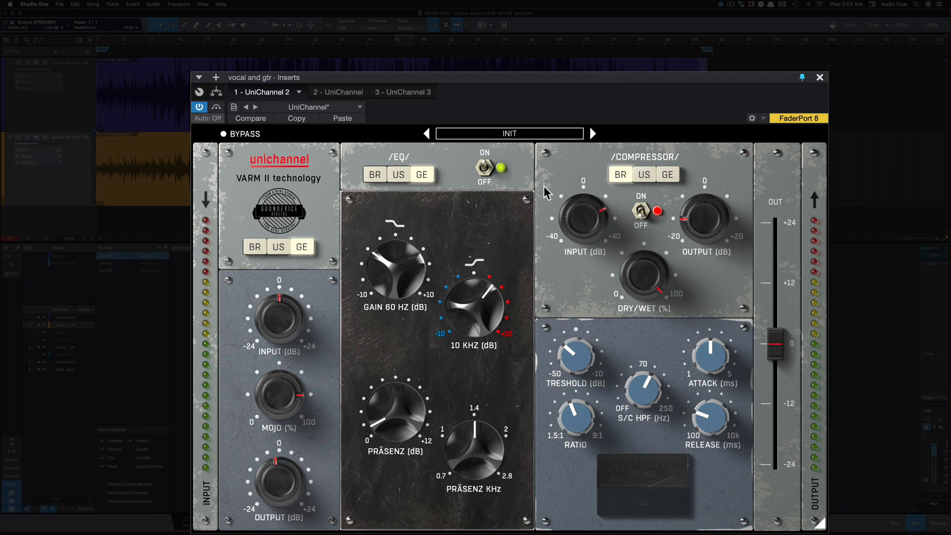
left_click(643, 211)
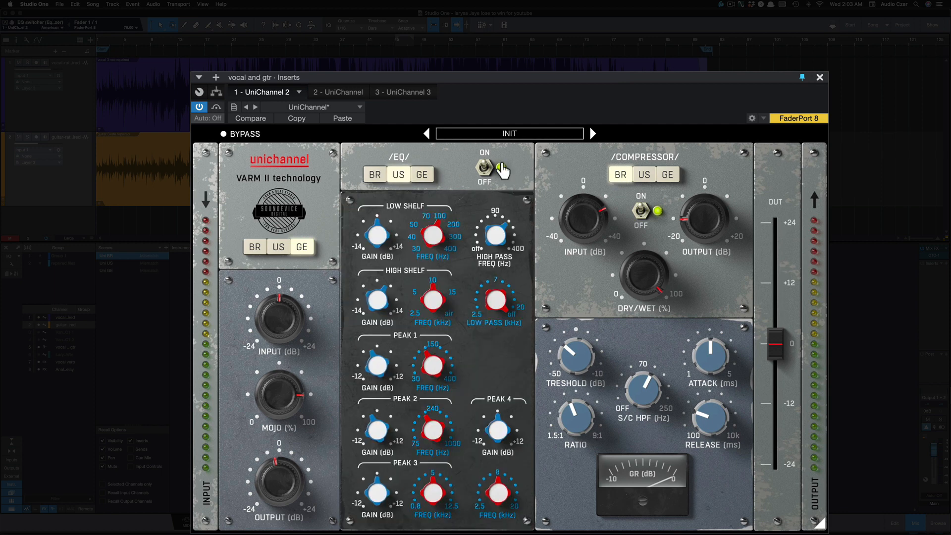
Switch the EQ off and audition the compressor's US and GE models, finishing on GE
left_click(486, 168)
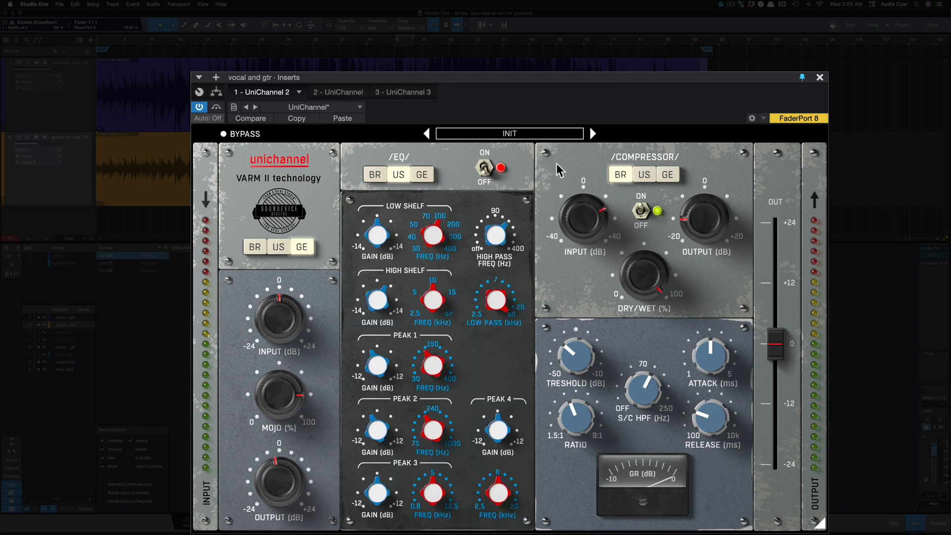
left_click(643, 181)
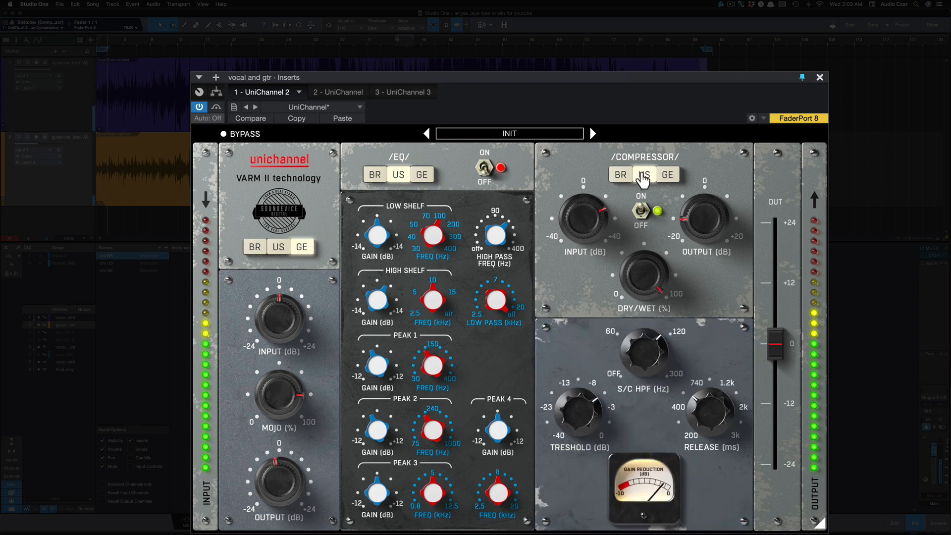
left_click(669, 175)
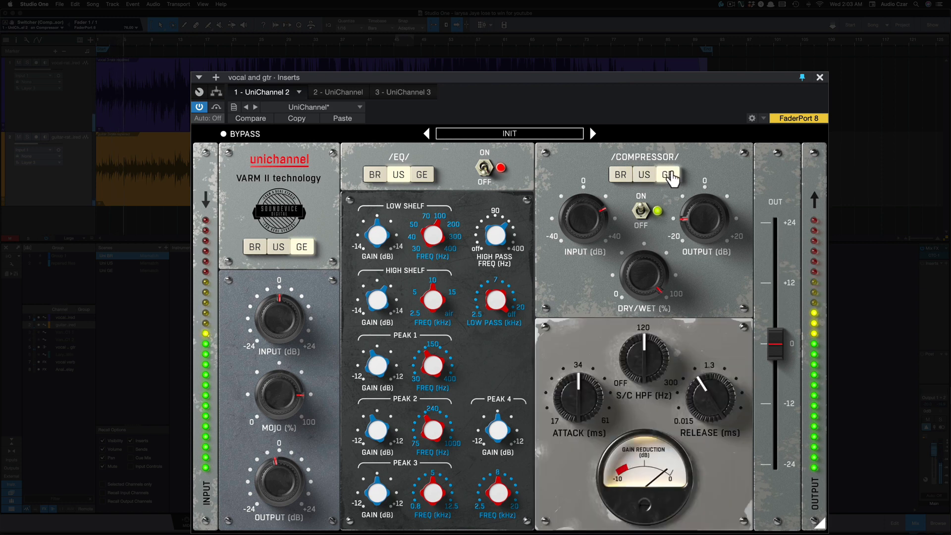
Audition the compressor's BR and US models, finishing on US
left_click(621, 176)
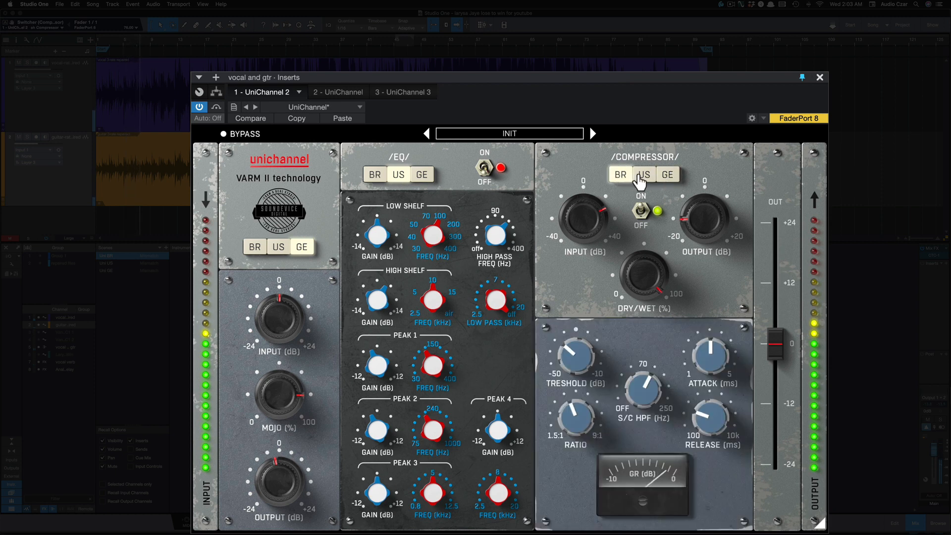
left_click(643, 177)
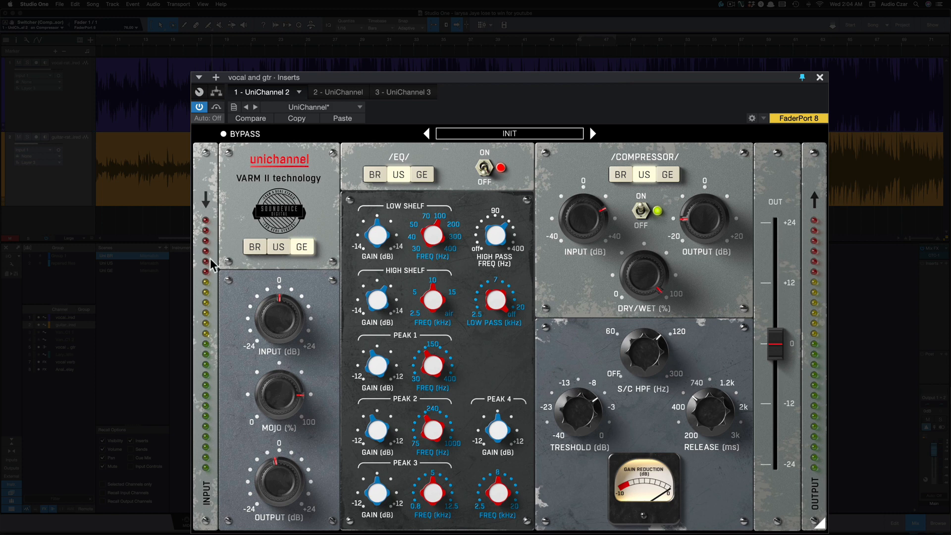
Switch the preamp repeatedly between its BR, US and GE models, finishing on GE
left_click(254, 249)
left_click(274, 249)
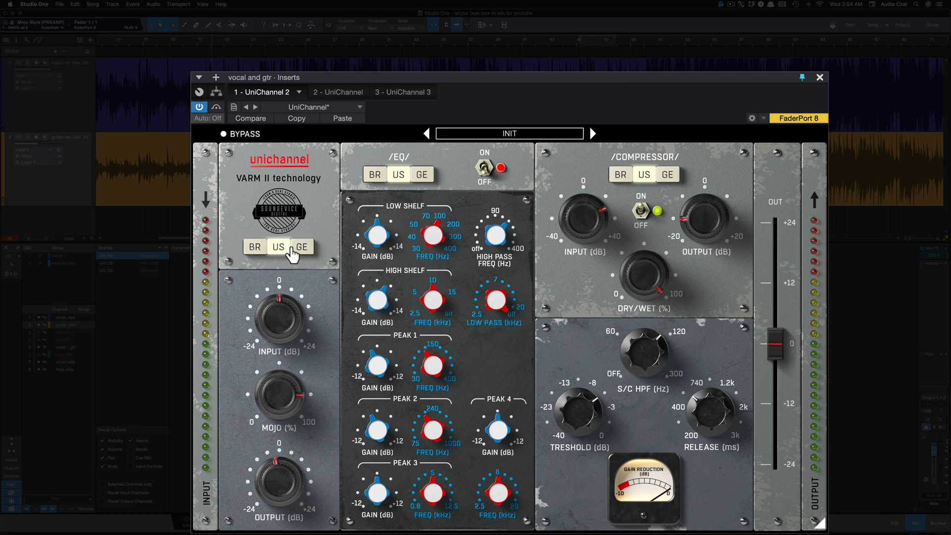
left_click(297, 249)
left_click(256, 249)
left_click(274, 249)
left_click(299, 249)
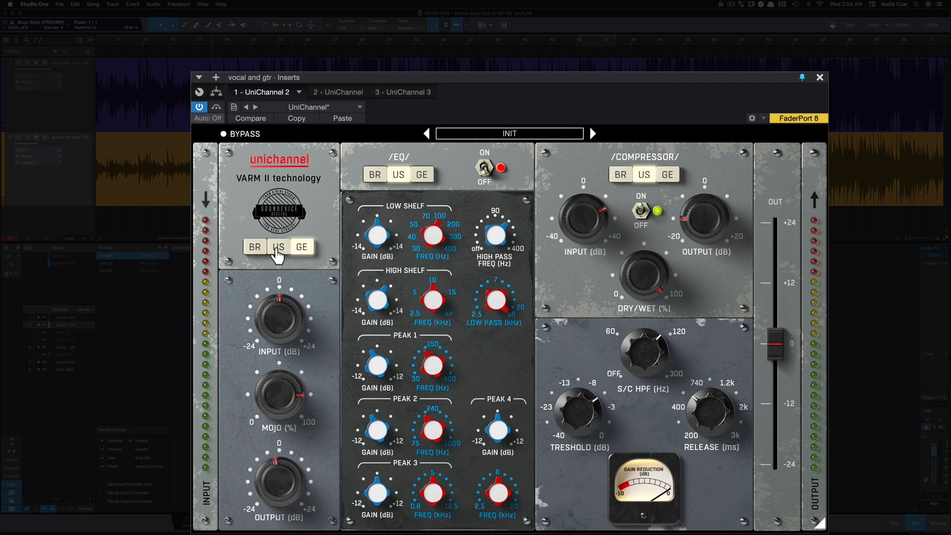
left_click(255, 249)
left_click(275, 250)
left_click(297, 249)
left_click(279, 250)
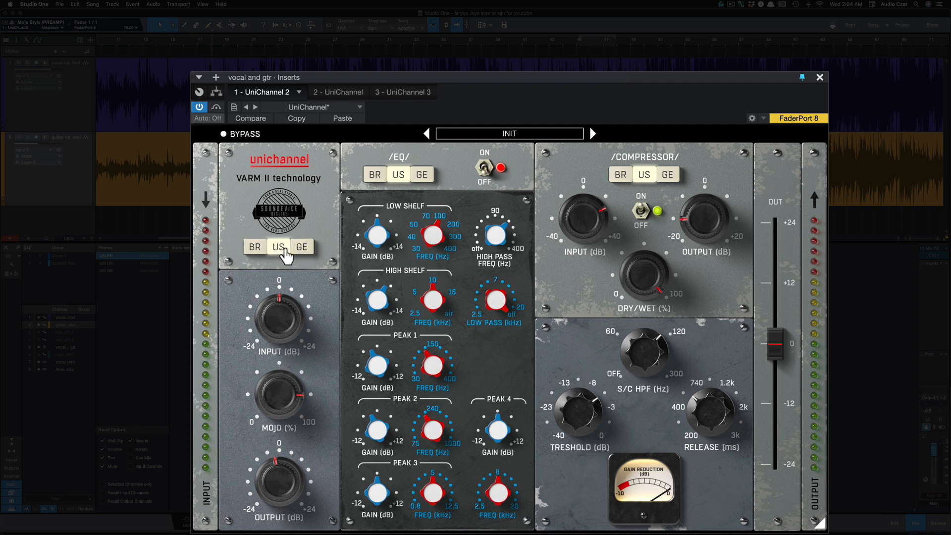
left_click(265, 252)
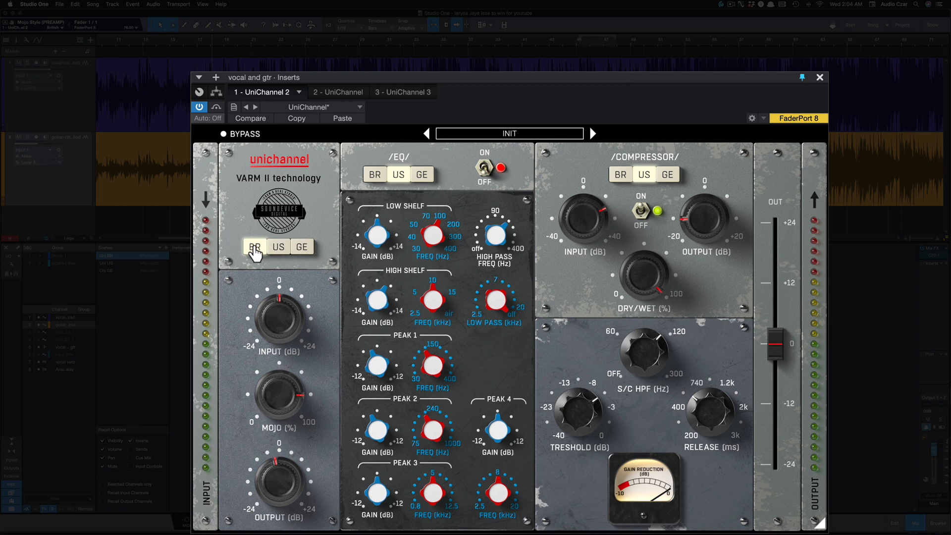
left_click(277, 249)
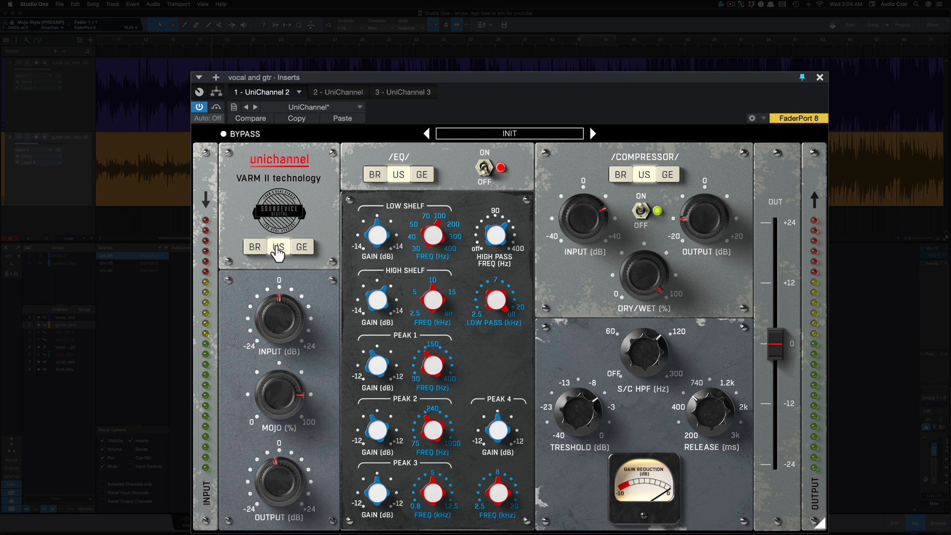
left_click(302, 249)
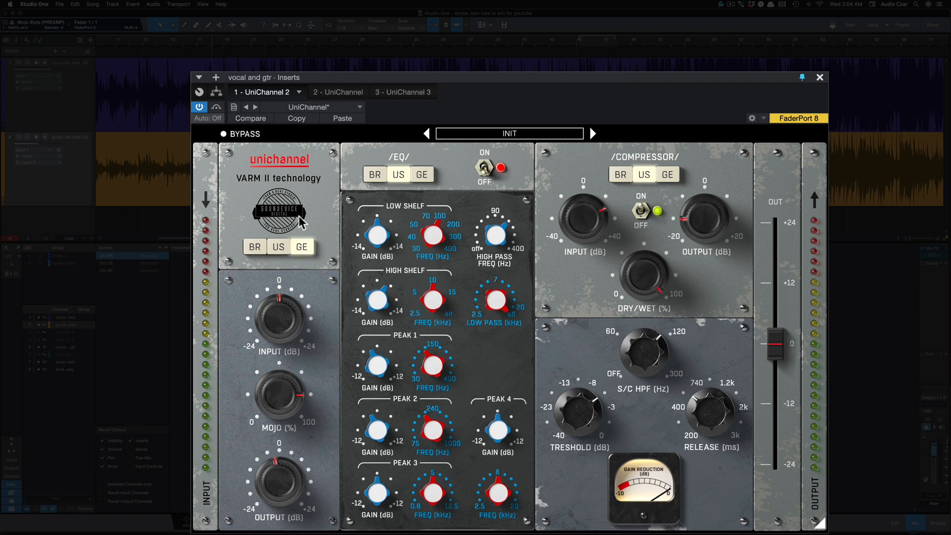
Step the EQ and the compressor through their BR, US and GE models, leaving both on GE
left_click(376, 174)
left_click(407, 174)
left_click(419, 175)
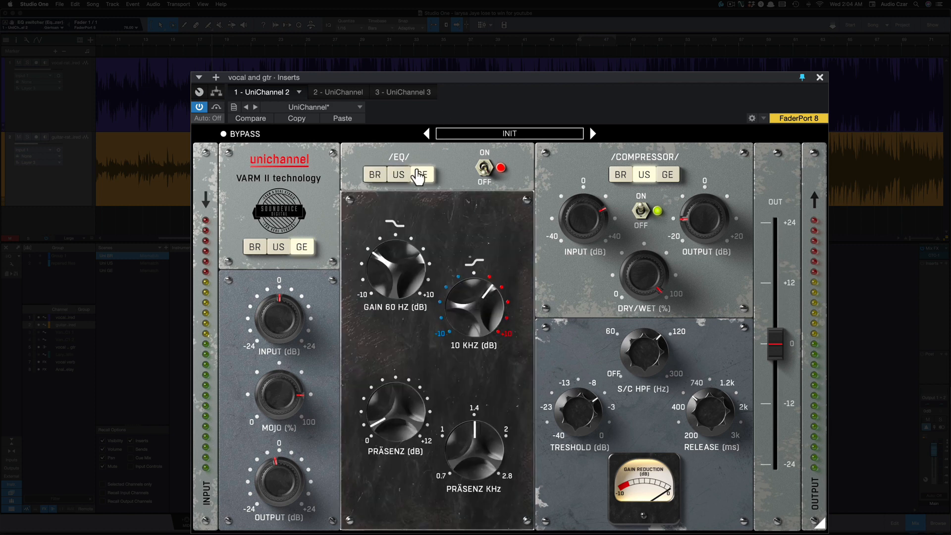
left_click(625, 179)
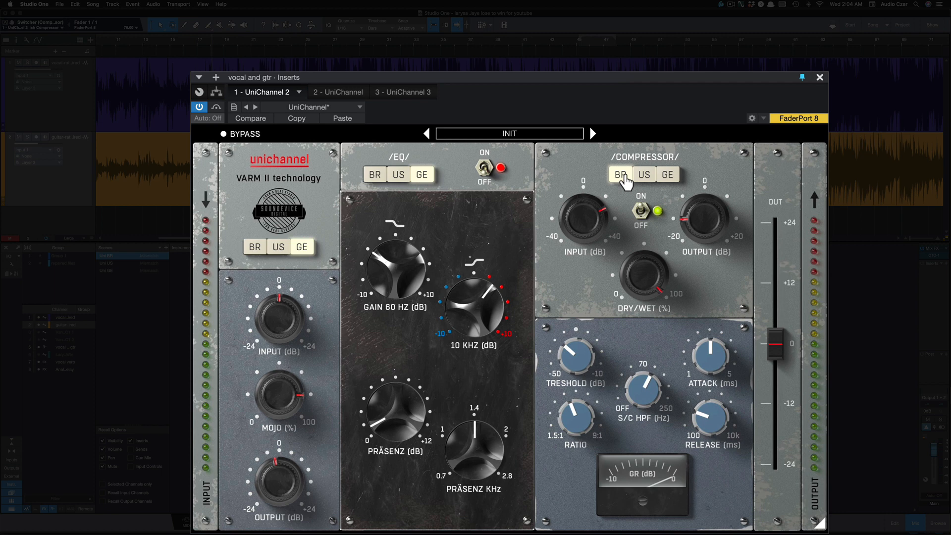
left_click(644, 177)
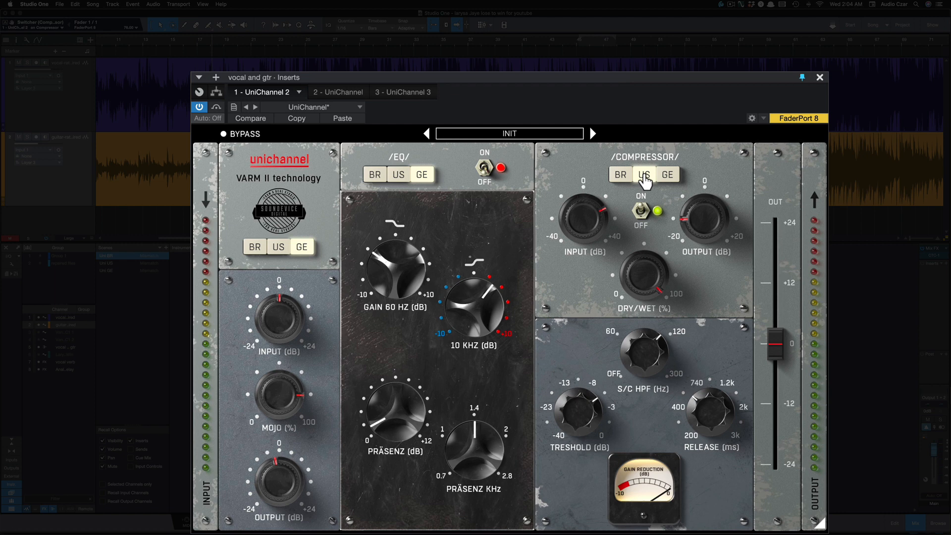
left_click(668, 177)
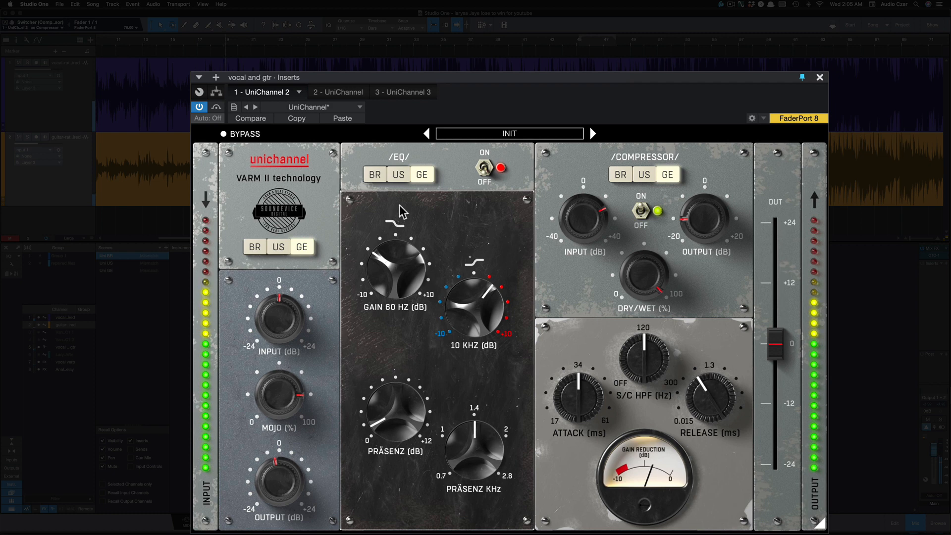
Turn the EQ on and audition the preamp's US and BR models, finishing on BR
left_click(485, 171)
left_click(279, 248)
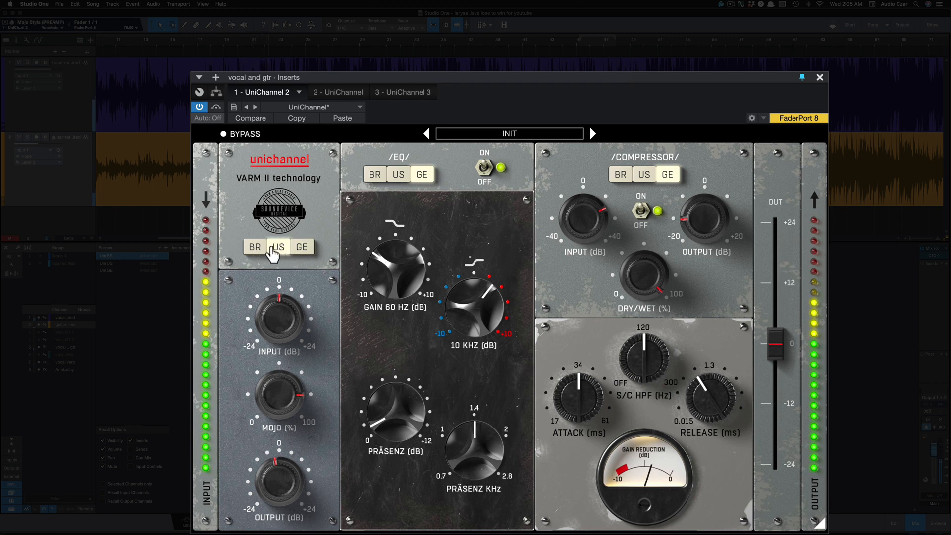
left_click(256, 250)
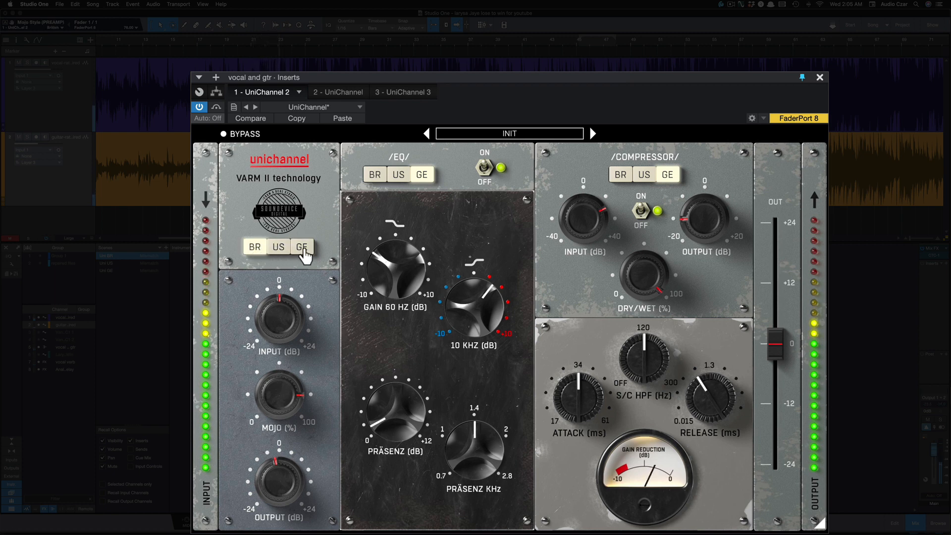
With the EQ engaged, compare the BR, US and GE models of the EQ and of the compressor, finishing each on GE
left_click(375, 176)
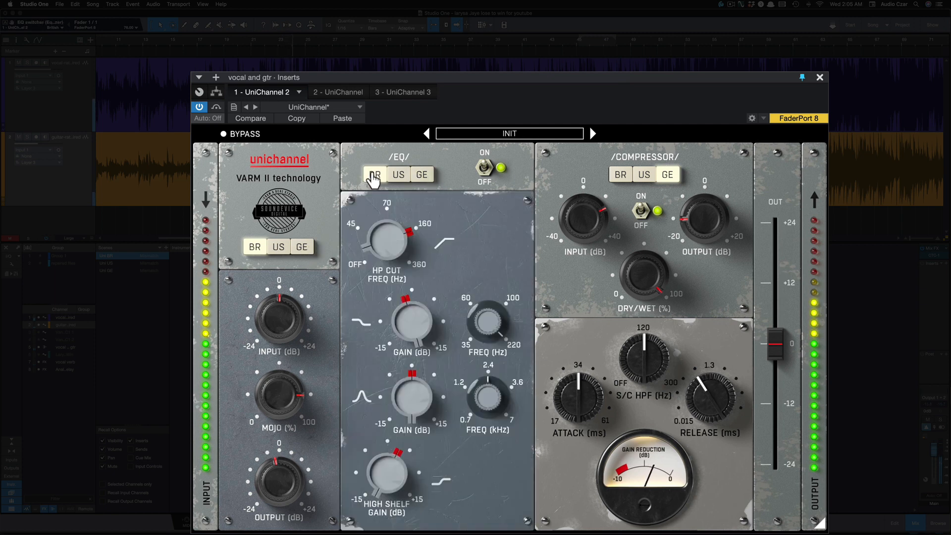
left_click(399, 176)
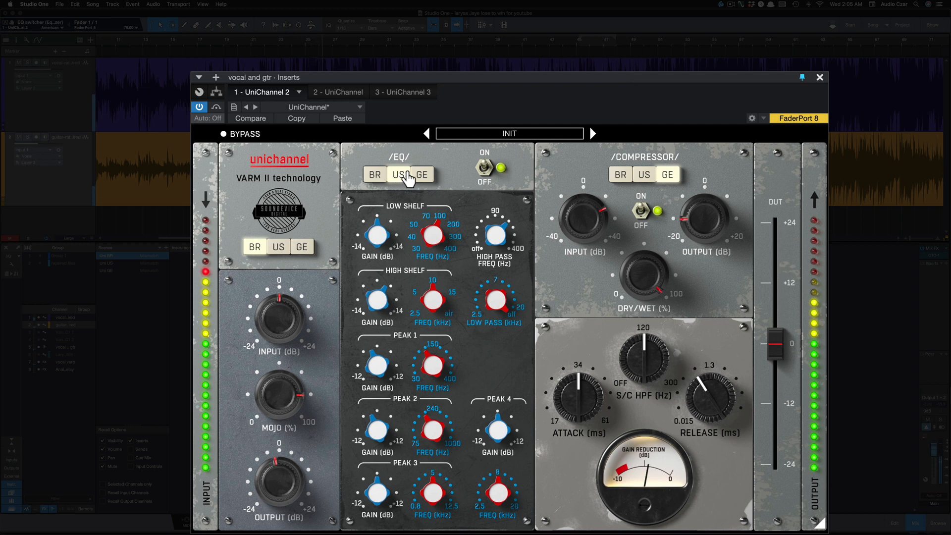
left_click(420, 176)
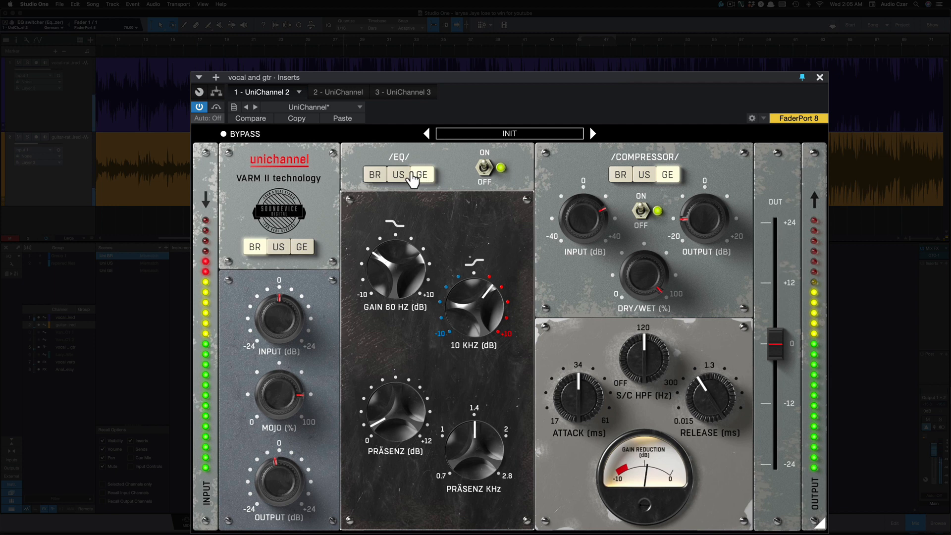
left_click(619, 176)
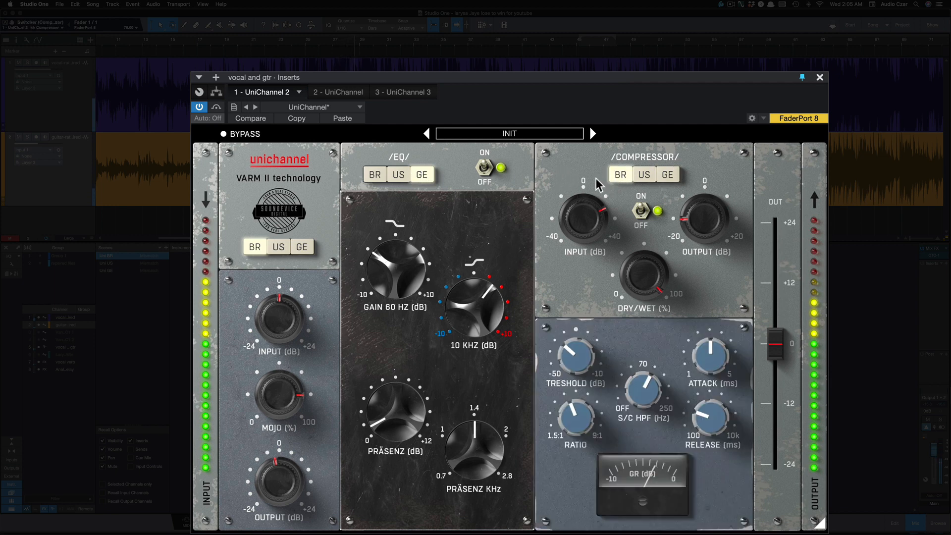
left_click(644, 177)
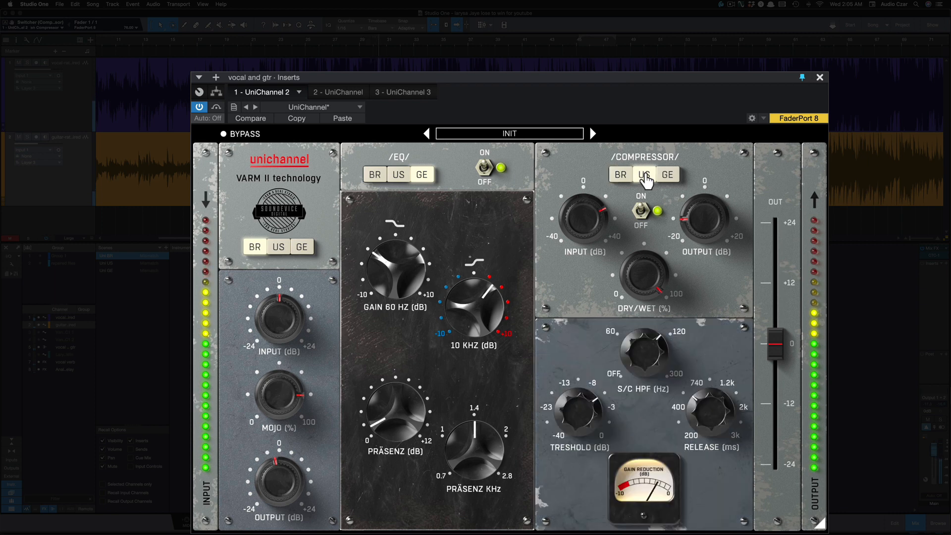
left_click(668, 176)
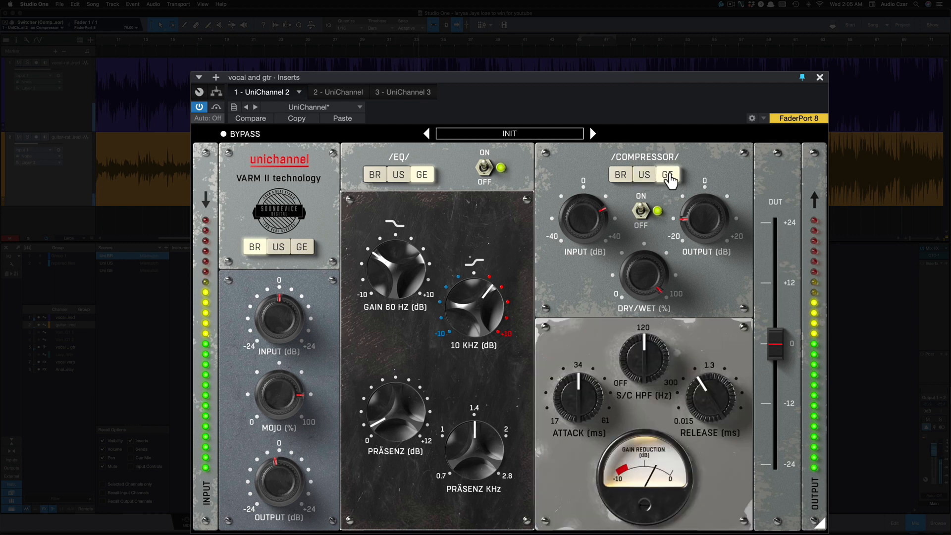
Switch the EQ to US and on to BR, and compare the compressor's BR, US and GE models against it
left_click(399, 175)
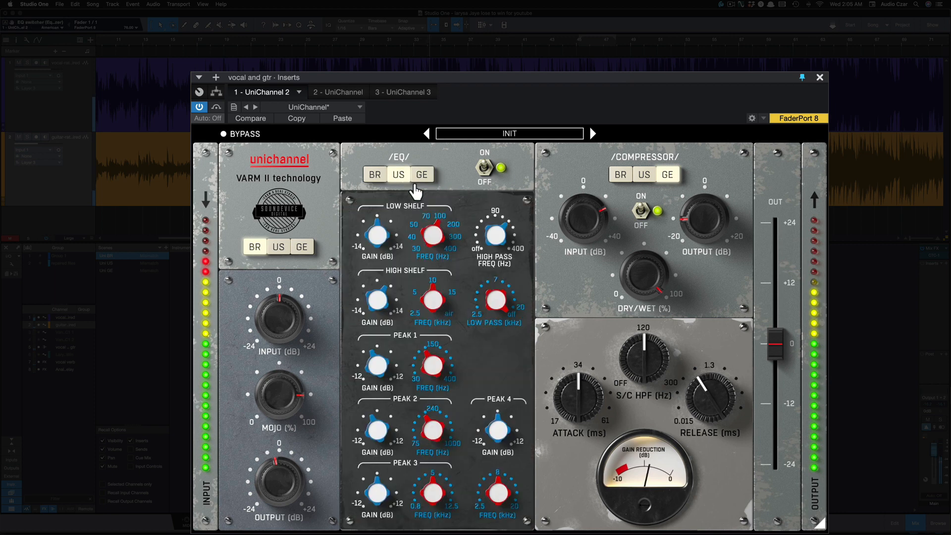
left_click(375, 176)
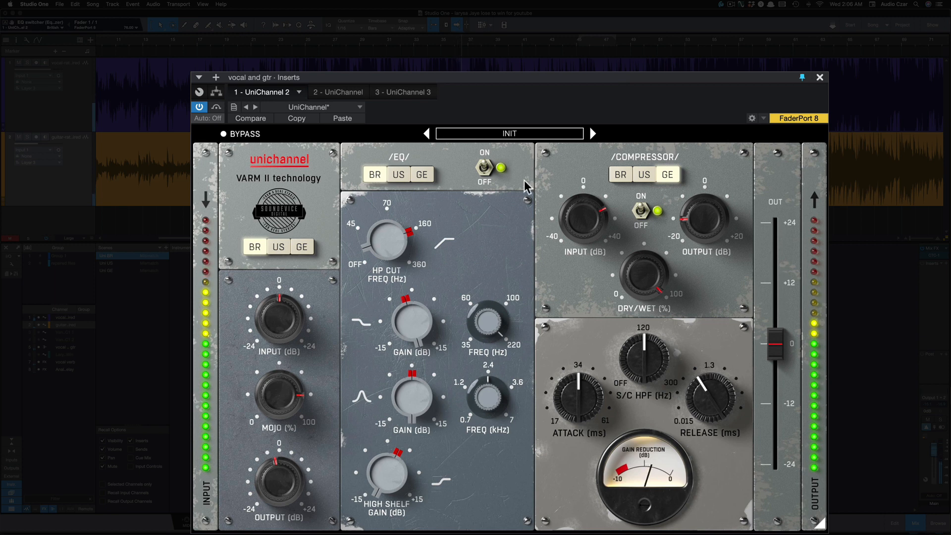
left_click(618, 176)
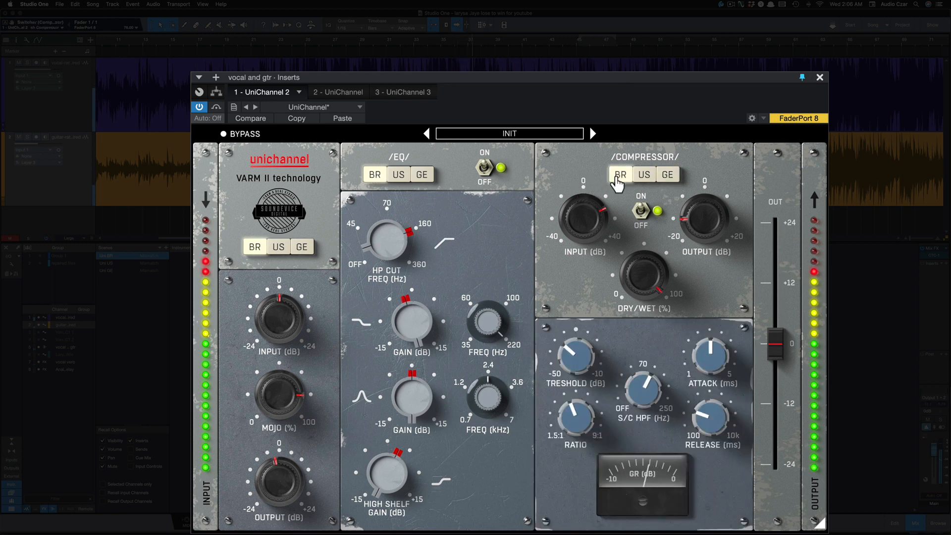
left_click(645, 181)
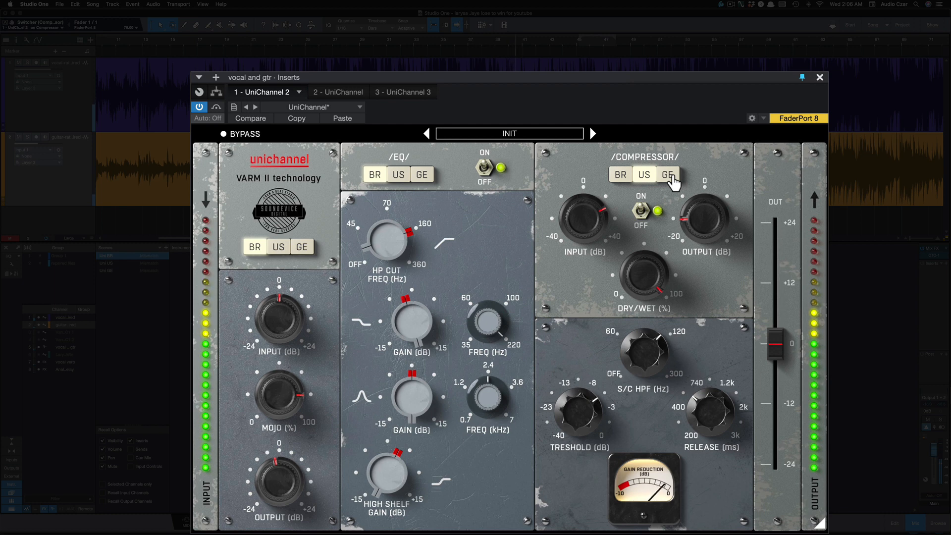
left_click(668, 176)
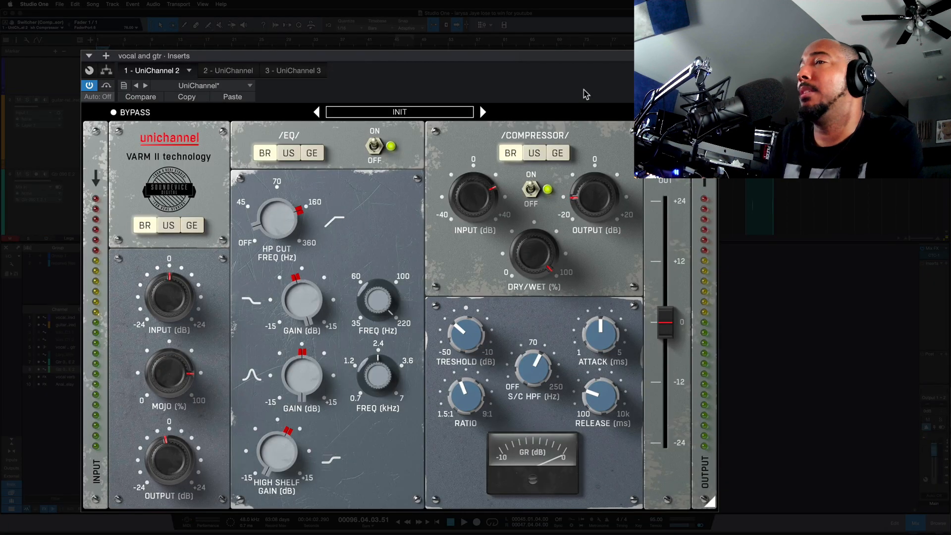
Switch the compressor among its US, GE and BR models to show their different controls, finishing on US
left_click(534, 155)
left_click(558, 155)
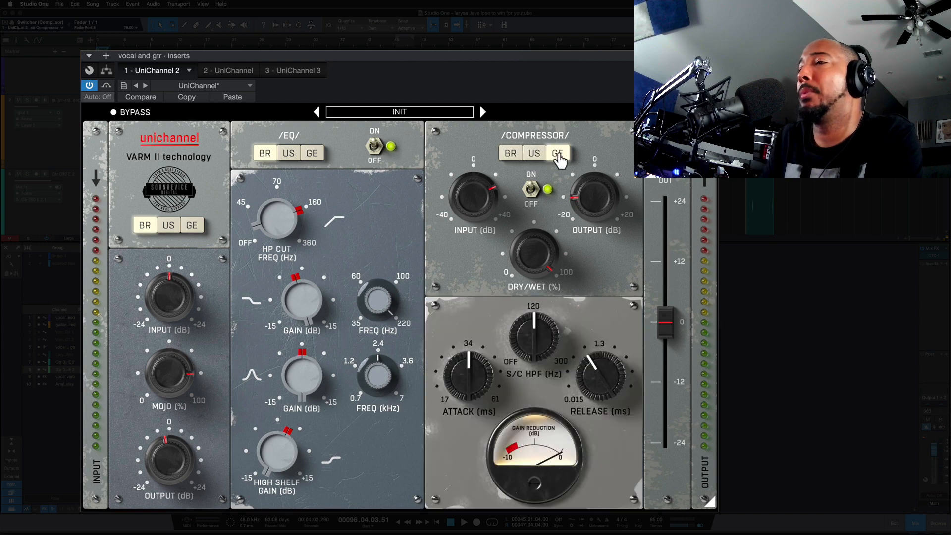
left_click(518, 155)
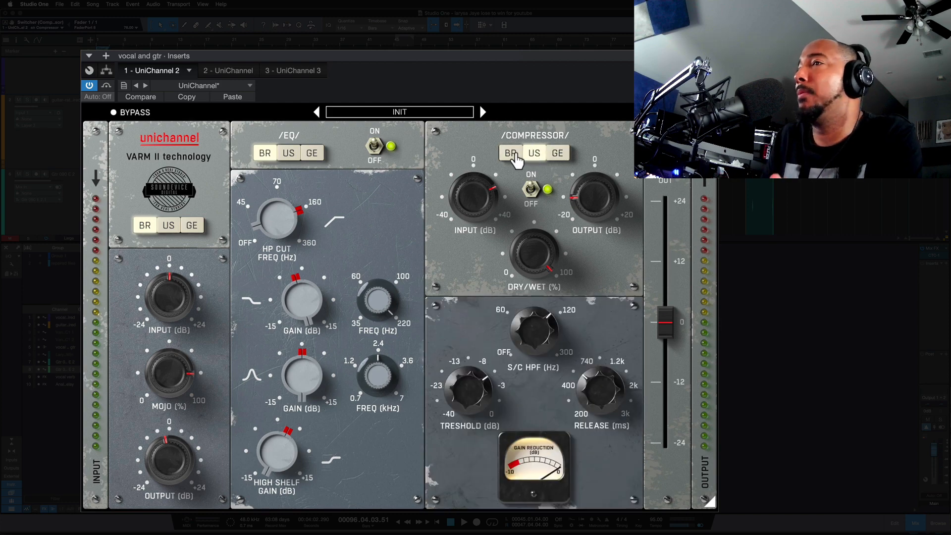
left_click(515, 156)
left_click(534, 155)
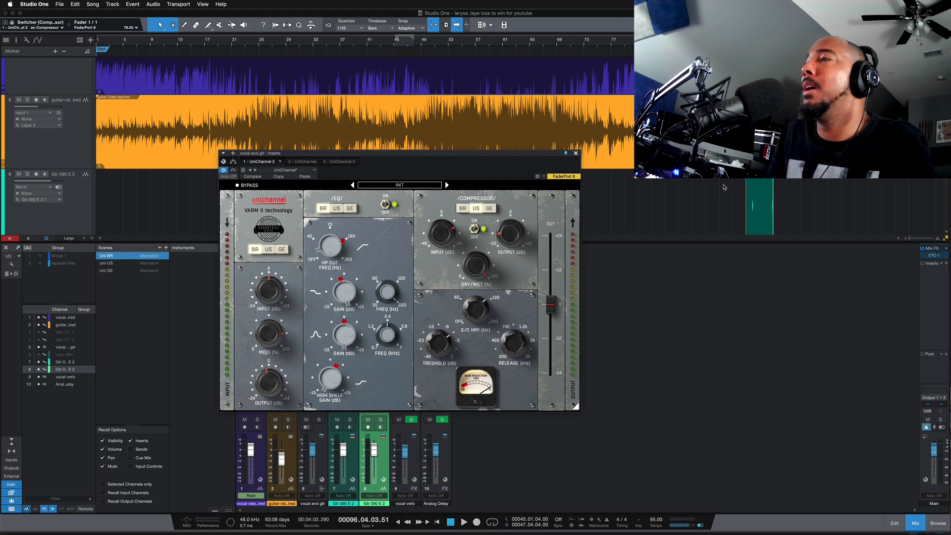
Zoom the arrangement in on the two Gtr 090 E 2 clips starting at bar 97
key("e")
key("e")
scroll(720, 197, "down", 1)
key("e")
scroll(715, 202, "down", 5)
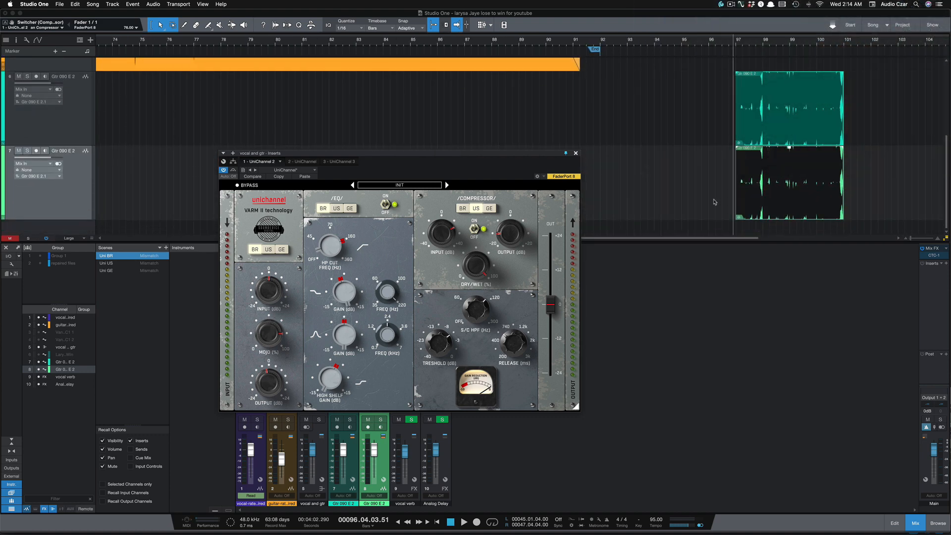
scroll(715, 201, "right", 1)
key("e")
left_click(761, 206)
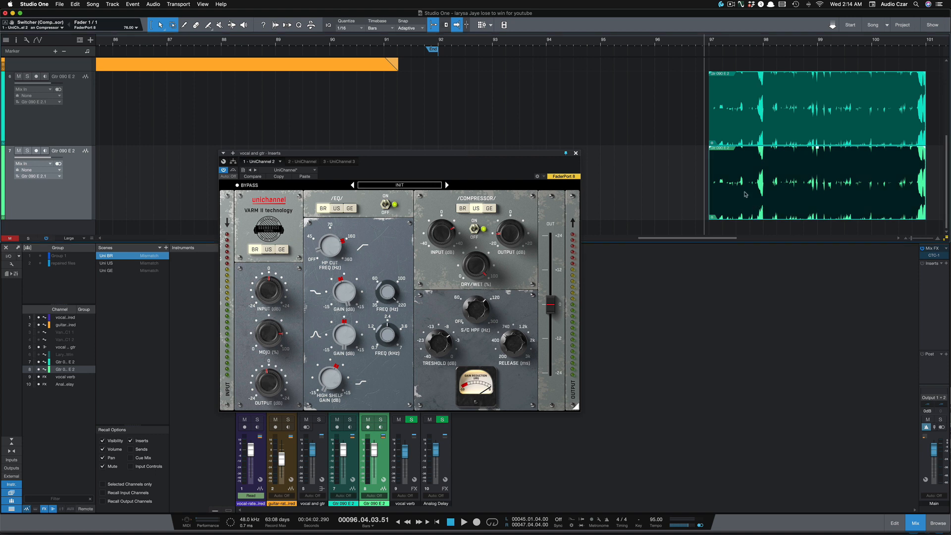
Open the UniChannel inserts of both Gtr 090 E 2 channels and close the vocal and gtr inserts window
left_click_drag(521, 153, 738, 239)
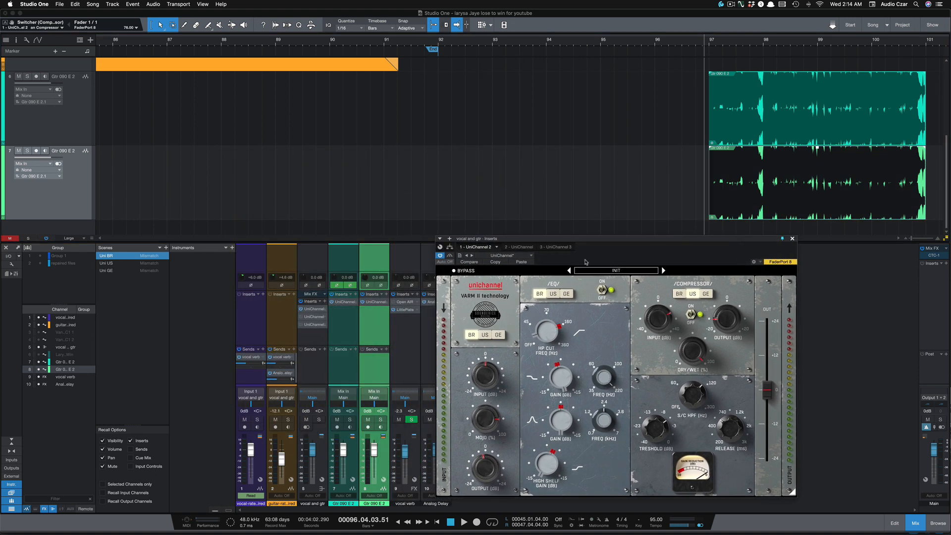
left_click(344, 302)
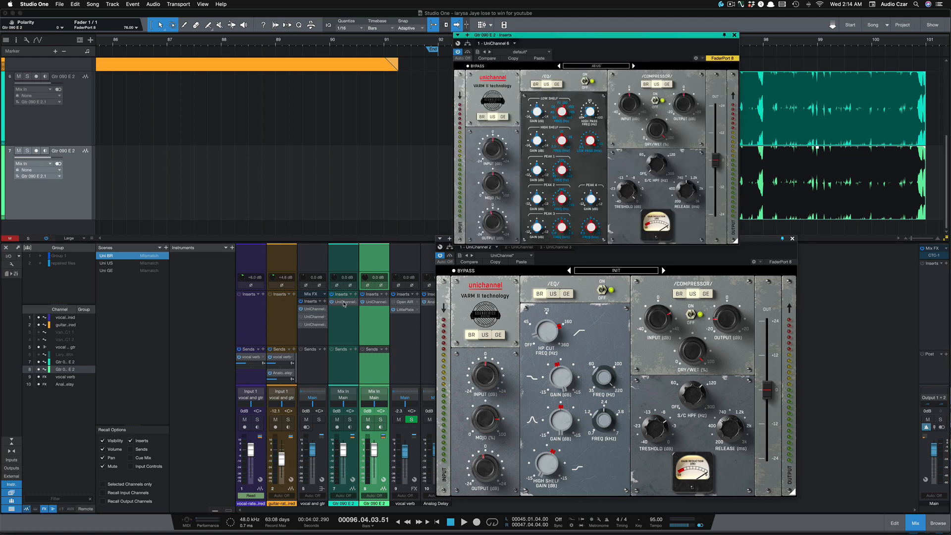
left_click(791, 240)
left_click(378, 303)
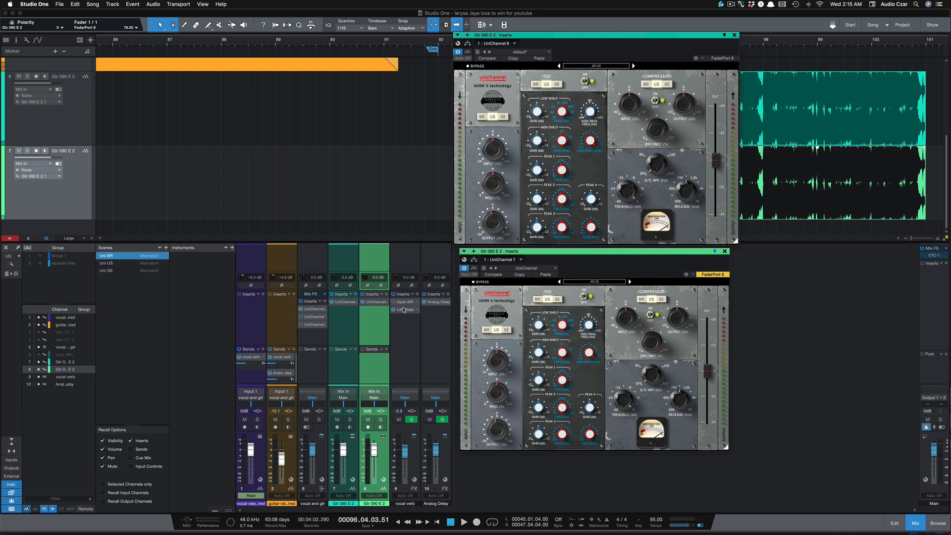
Invert the polarity of the first Gtr 090 E 2 channel and play the song from around bar 92
left_click(337, 286)
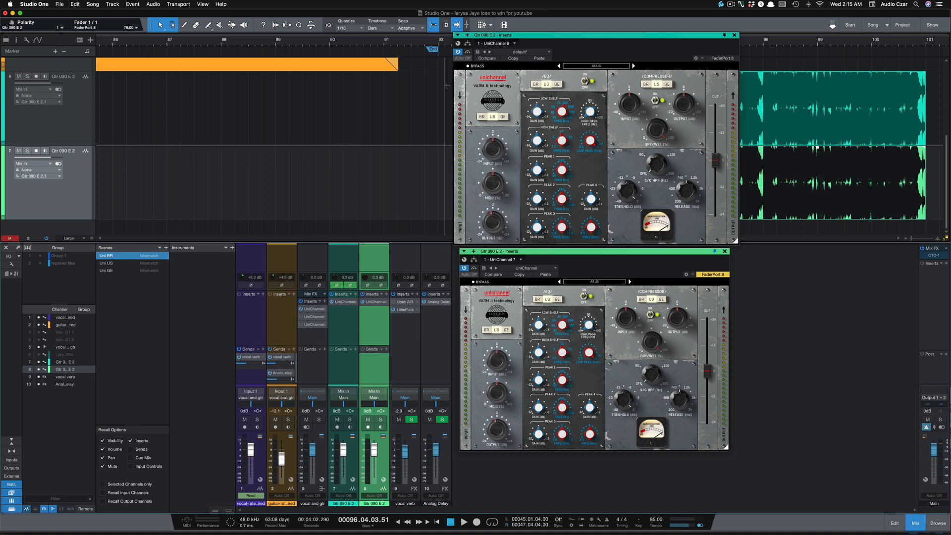
left_click(449, 41)
key("space")
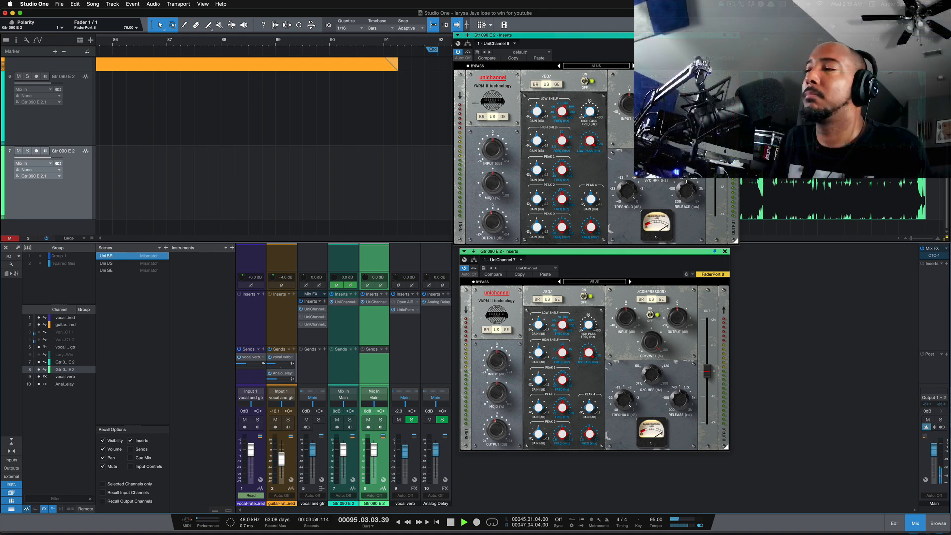
Stop the playback and close the UniChannel insert windows of both Gtr 090 E 2 channels
key("space")
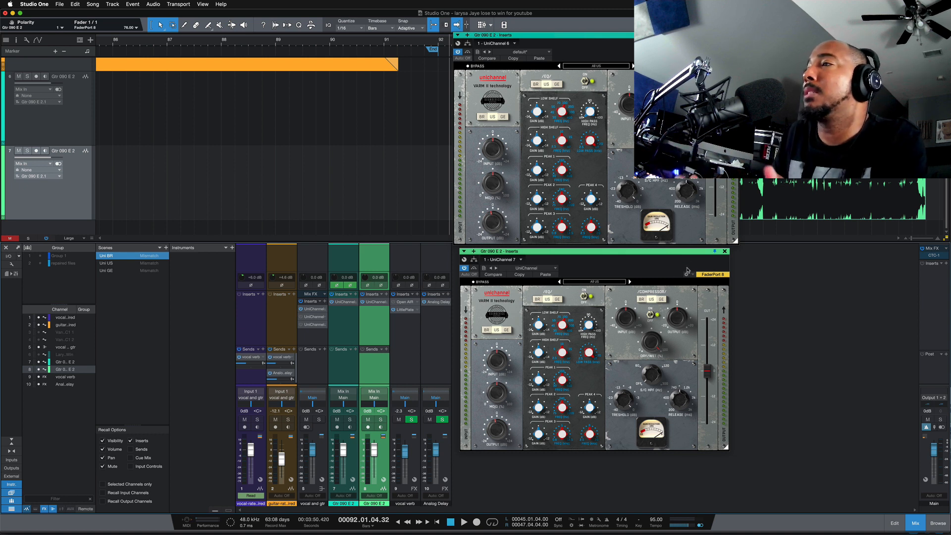
left_click(724, 252)
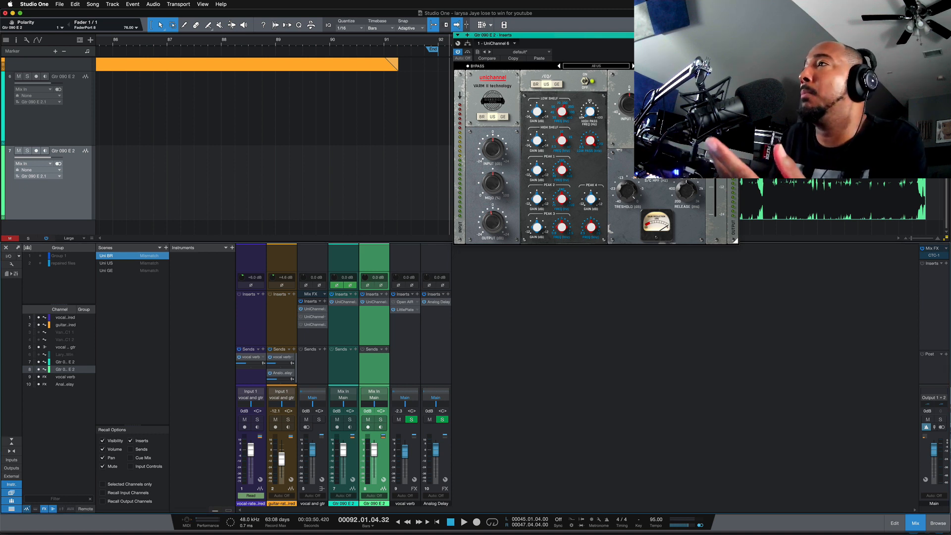
left_click(734, 35)
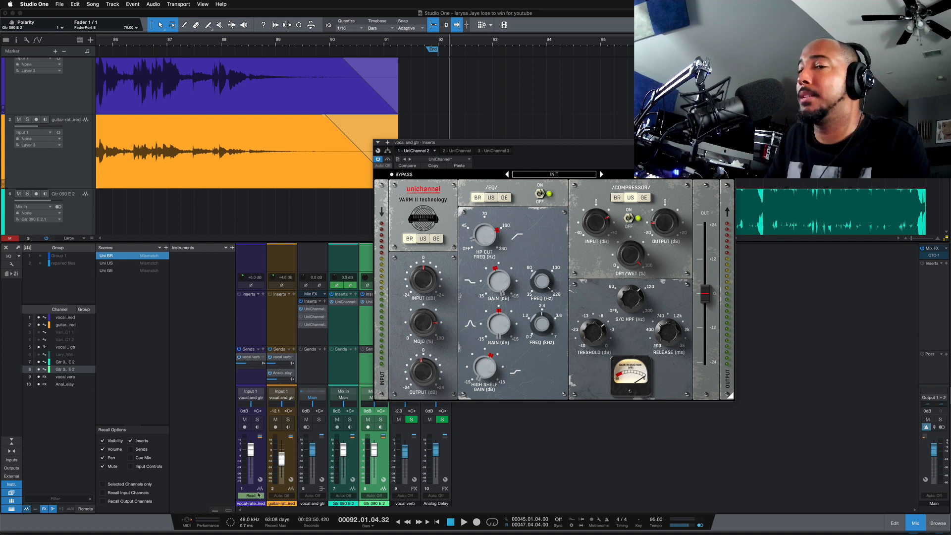
Show the Performance Monitor and place it beside the vocal and gtr inserts window so the two do not overlap
left_click(213, 525)
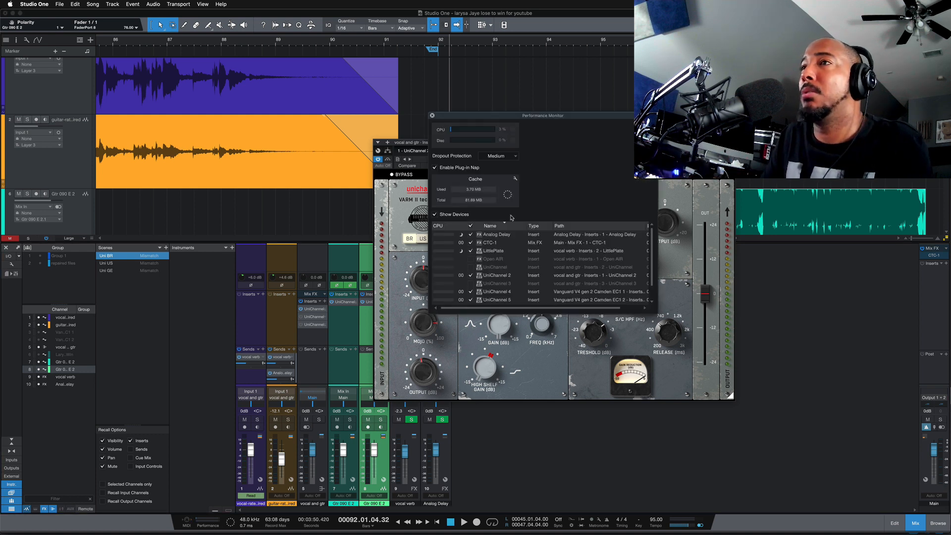
left_click_drag(511, 116, 382, 234)
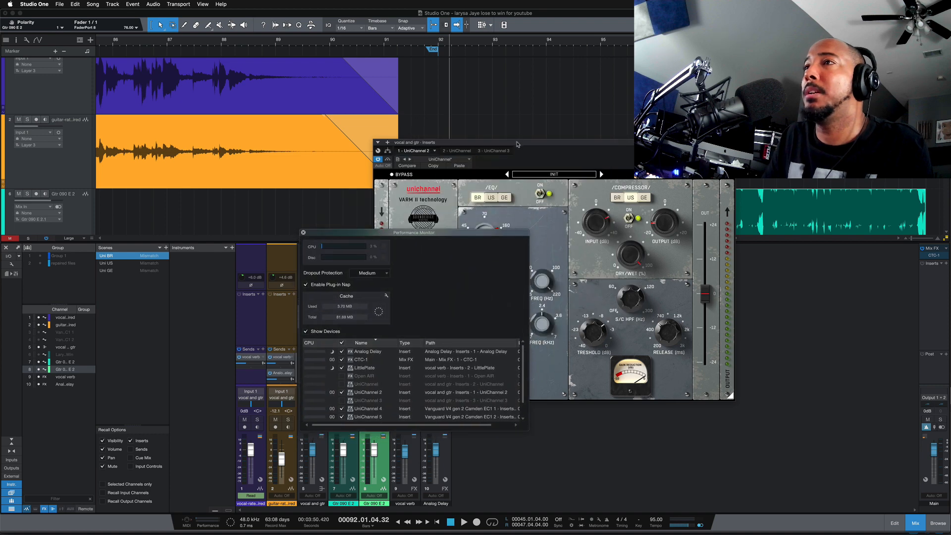
left_click_drag(517, 144, 612, 58)
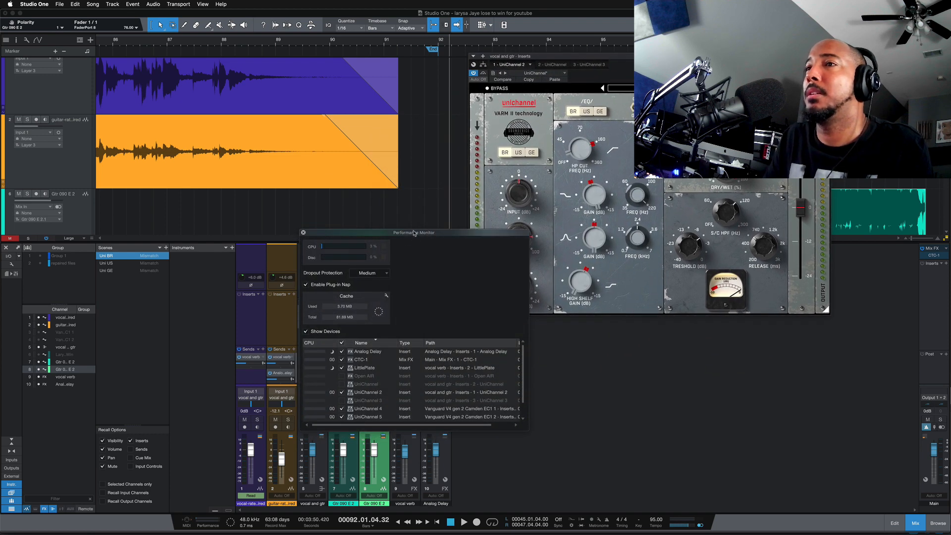
left_click_drag(414, 233, 352, 221)
Mute both Gtr 090 E 2 tracks in the arrangement
scroll(136, 215, "down", 3)
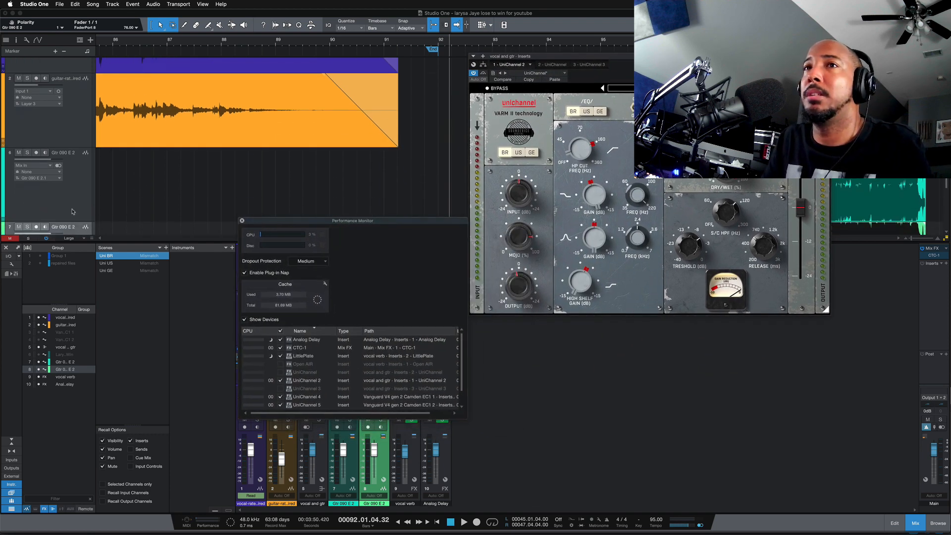
left_click(18, 207)
left_click(18, 134)
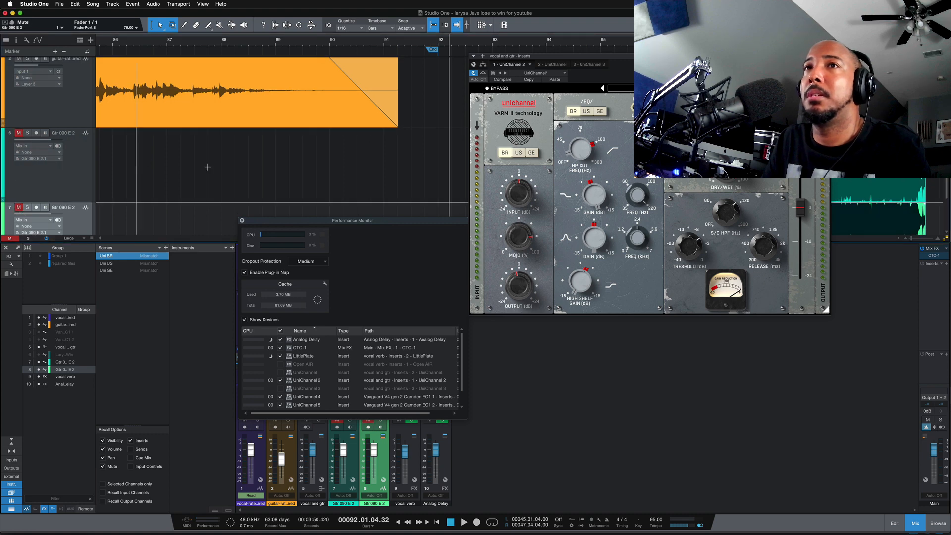
scroll(198, 148, "up", 3)
key("w")
key("w")
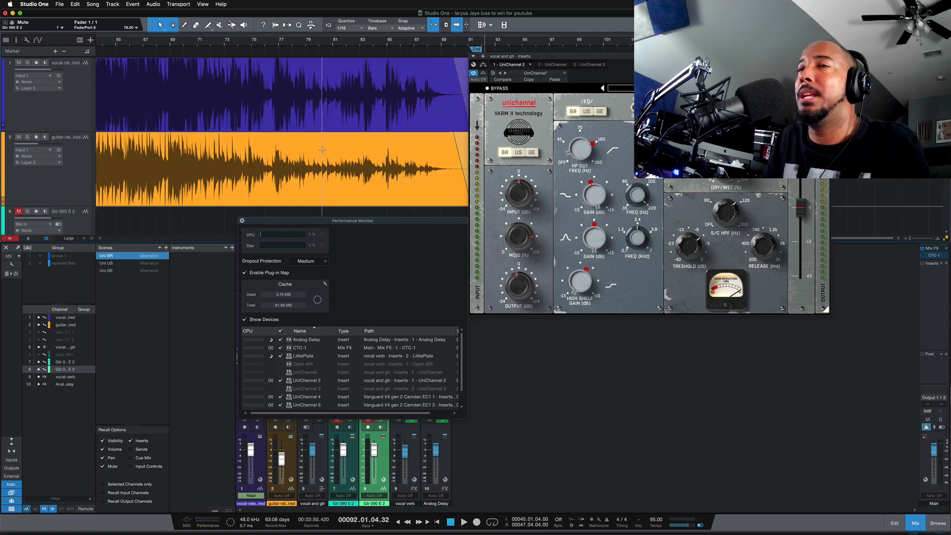
left_click(327, 40)
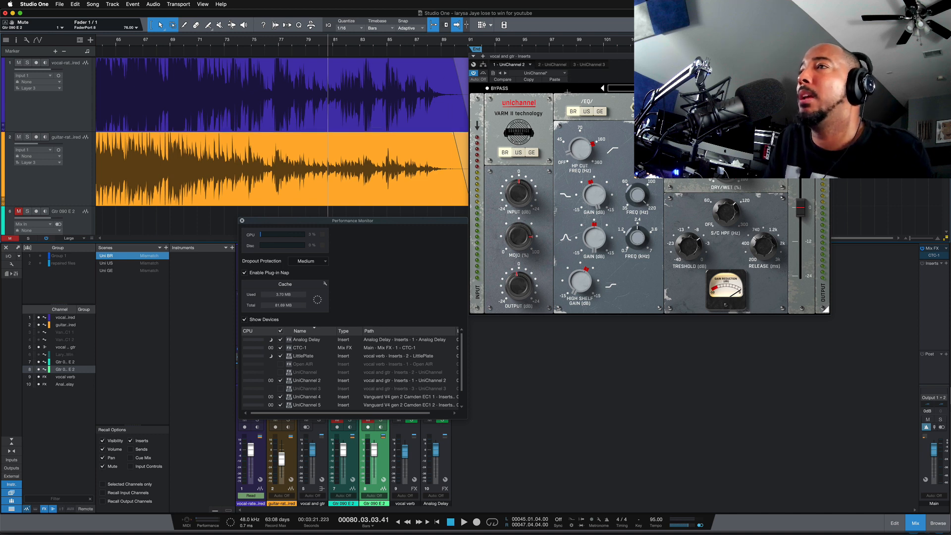
left_click(307, 381)
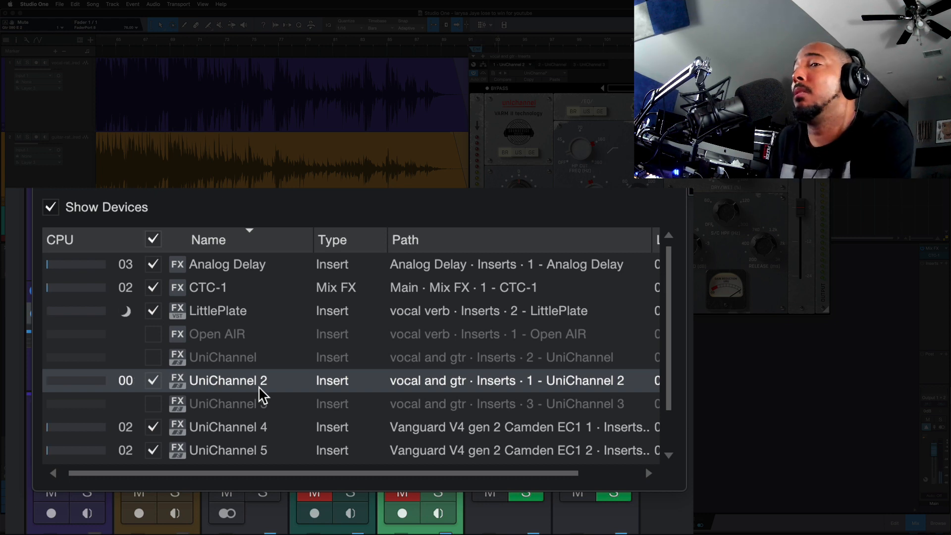
scroll(187, 184, "down", 5)
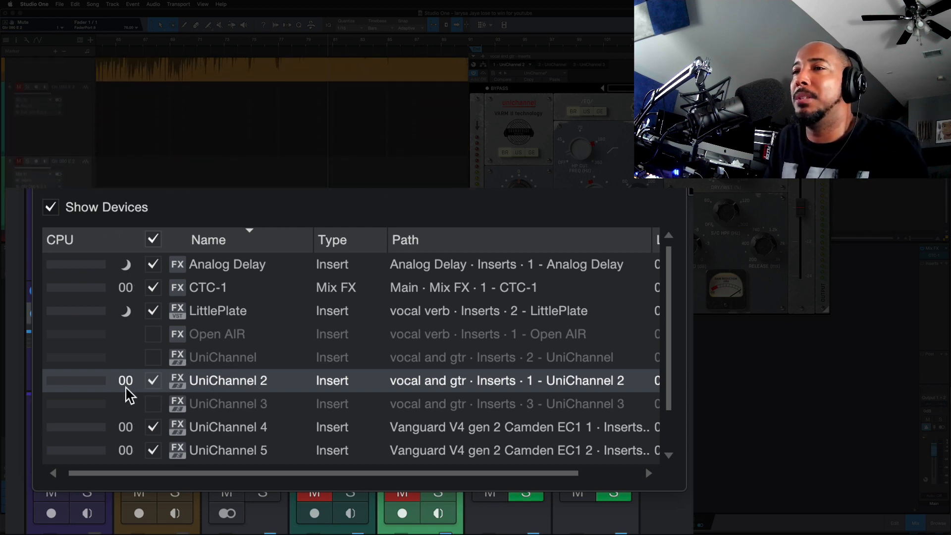
scroll(380, 156, "up", 5)
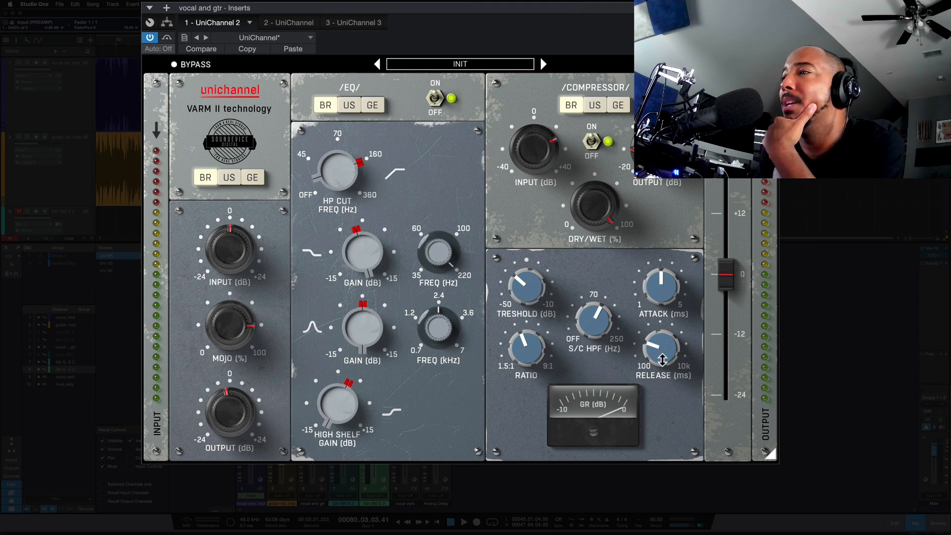
Switch the UniChannel 2 compressor among its US, BR and GE models to show their attack and release controls, finishing on GE
left_click(594, 106)
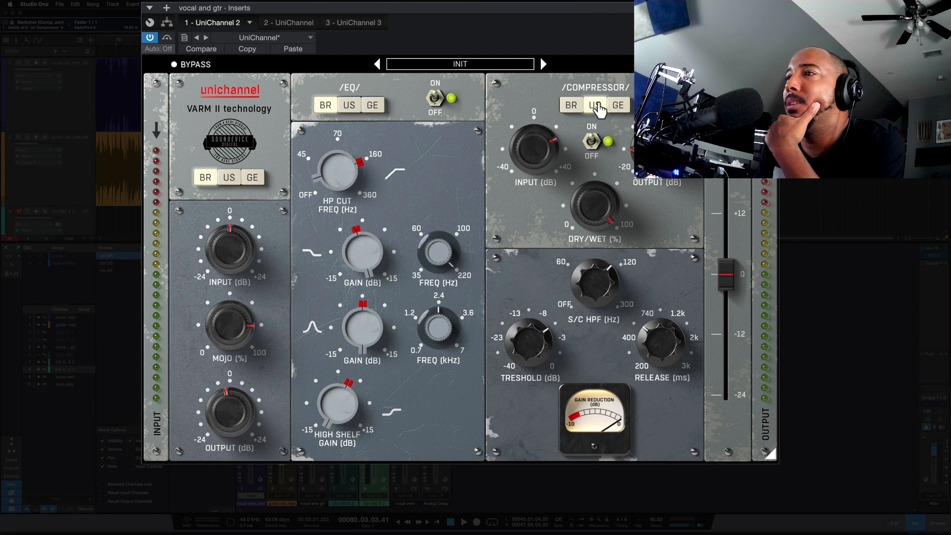
left_click(575, 108)
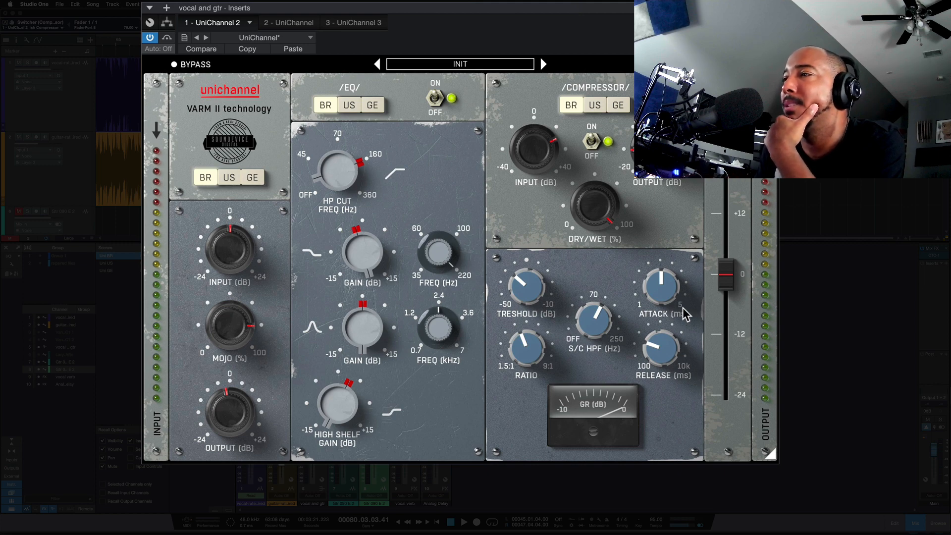
left_click(599, 112)
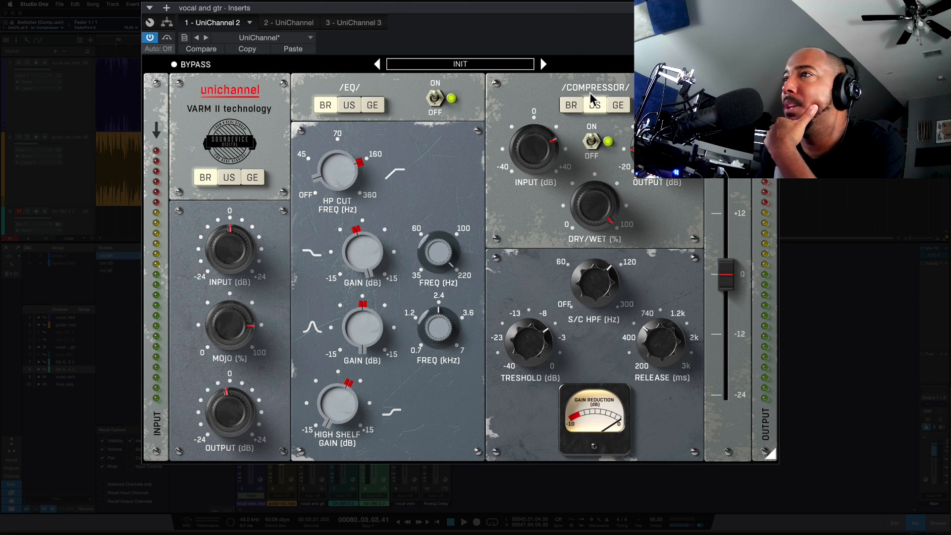
left_click(618, 105)
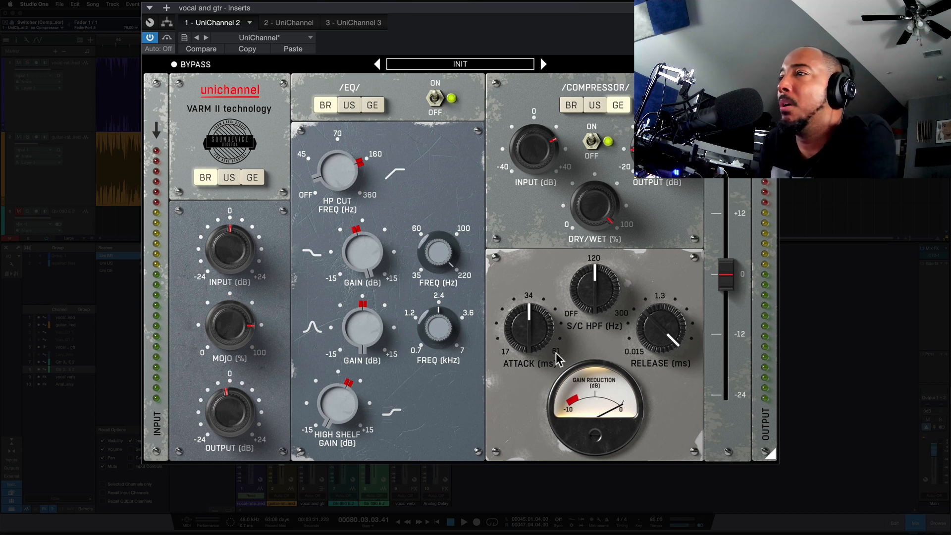
mouse_move(657, 335)
left_mouse_down()
mouse_move(657, 347)
mouse_move(657, 313)
mouse_move(657, 348)
left_mouse_up()
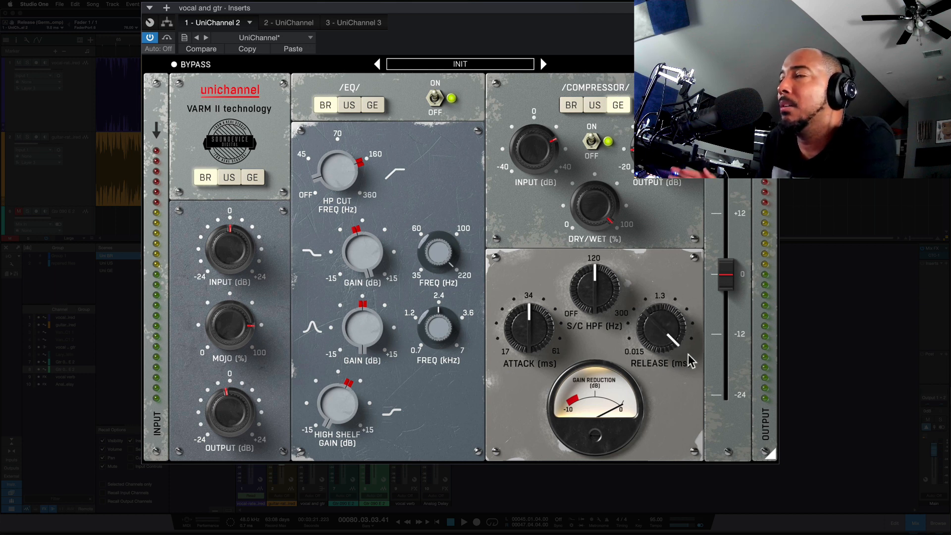
Switch the UniChannel 2 EQ among its US, BR and GE models to compare their bands, finishing on GE
left_click(350, 105)
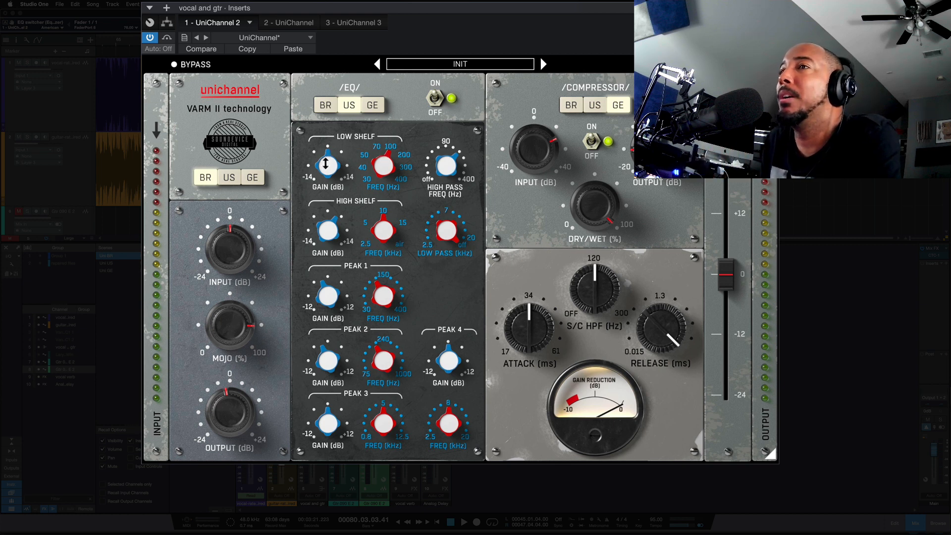
left_click_drag(327, 164, 375, 153)
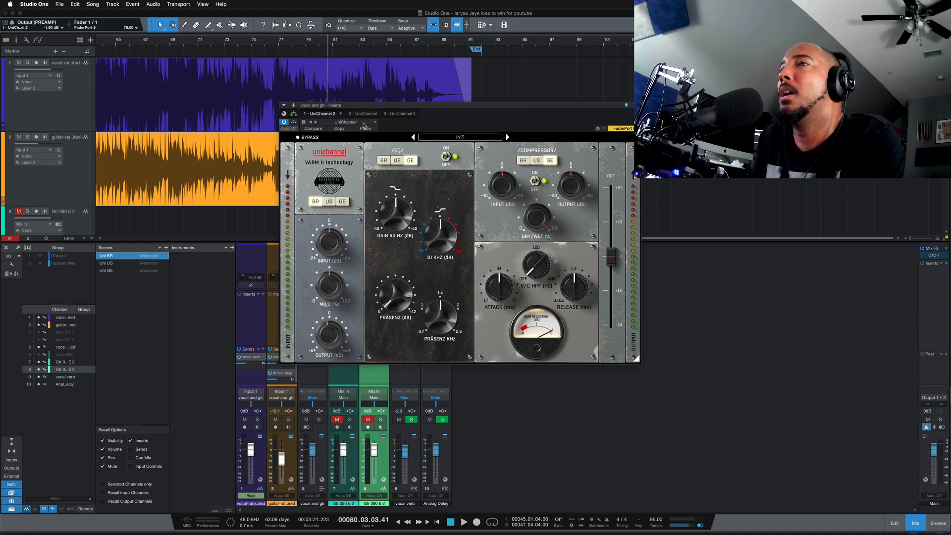
left_click(383, 160)
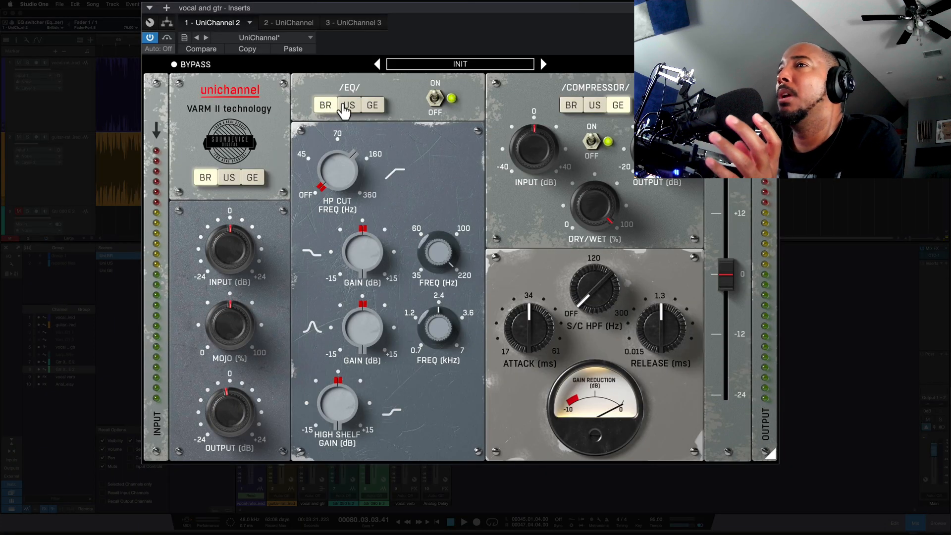
left_click(348, 106)
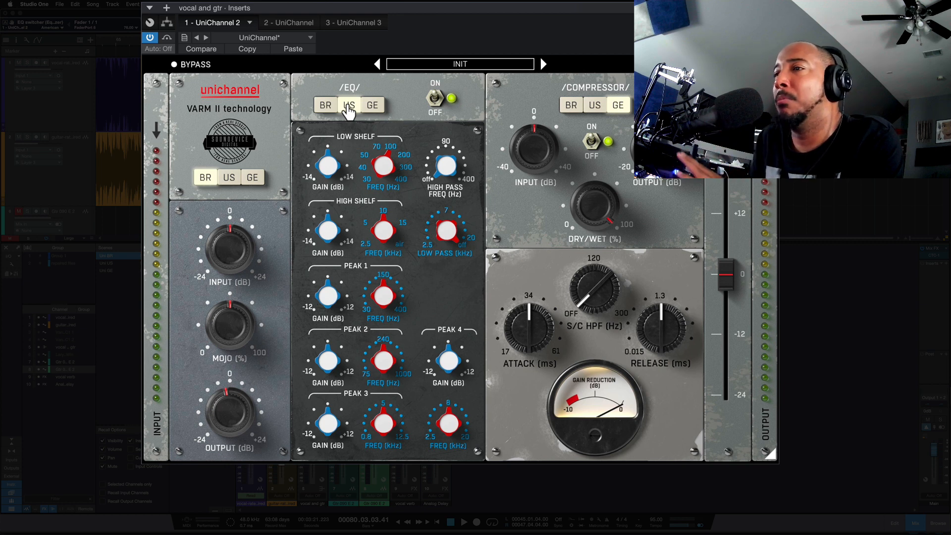
left_click(373, 106)
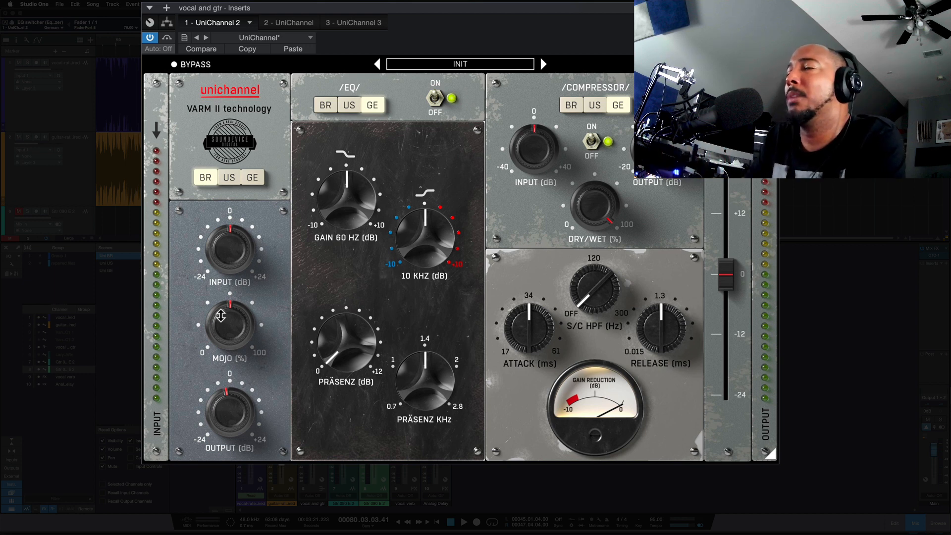
View the UniChannel preset list without loading a preset, and switch the preamp through US to the GE model
left_click(465, 65)
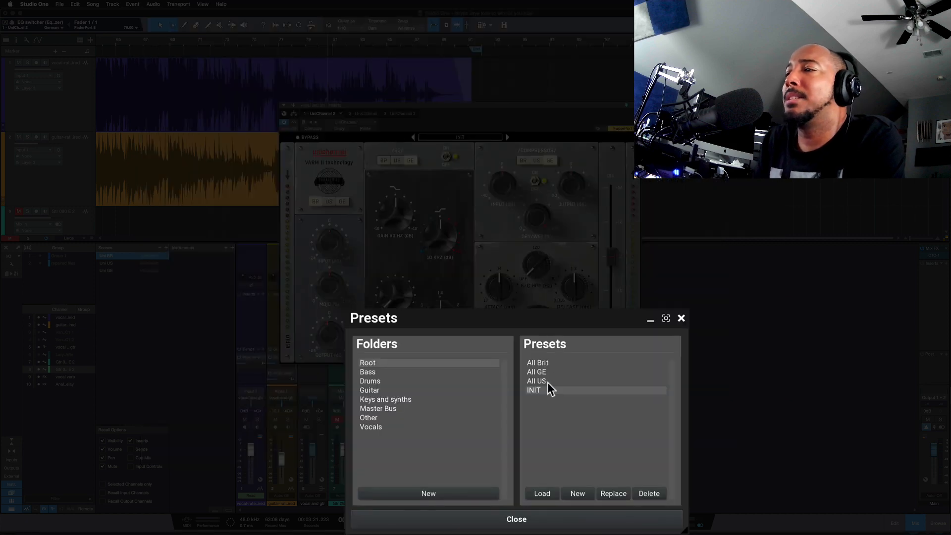
left_click(529, 522)
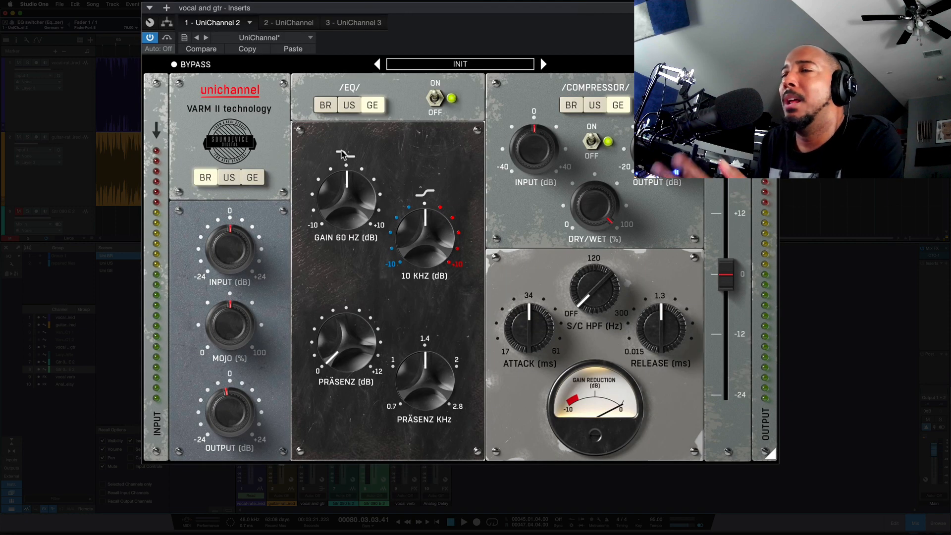
left_click(229, 177)
left_click(252, 177)
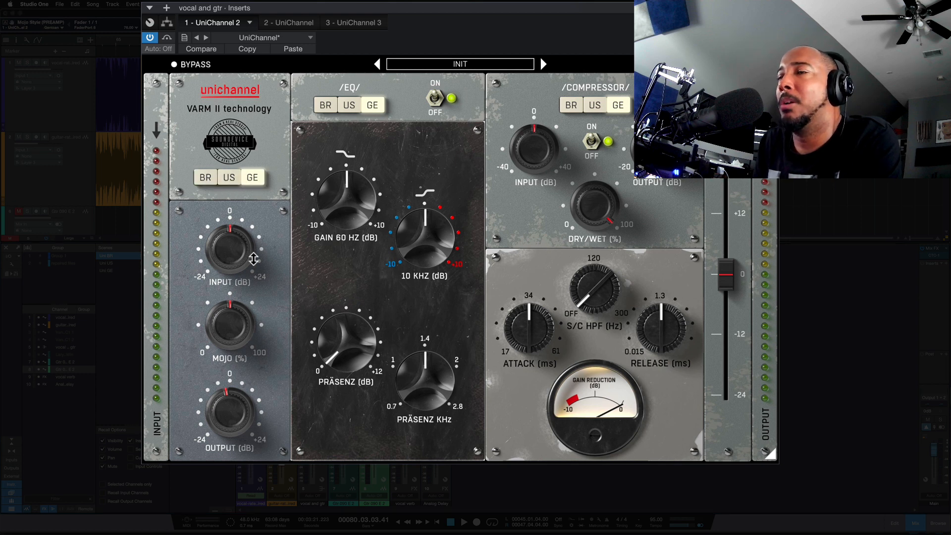